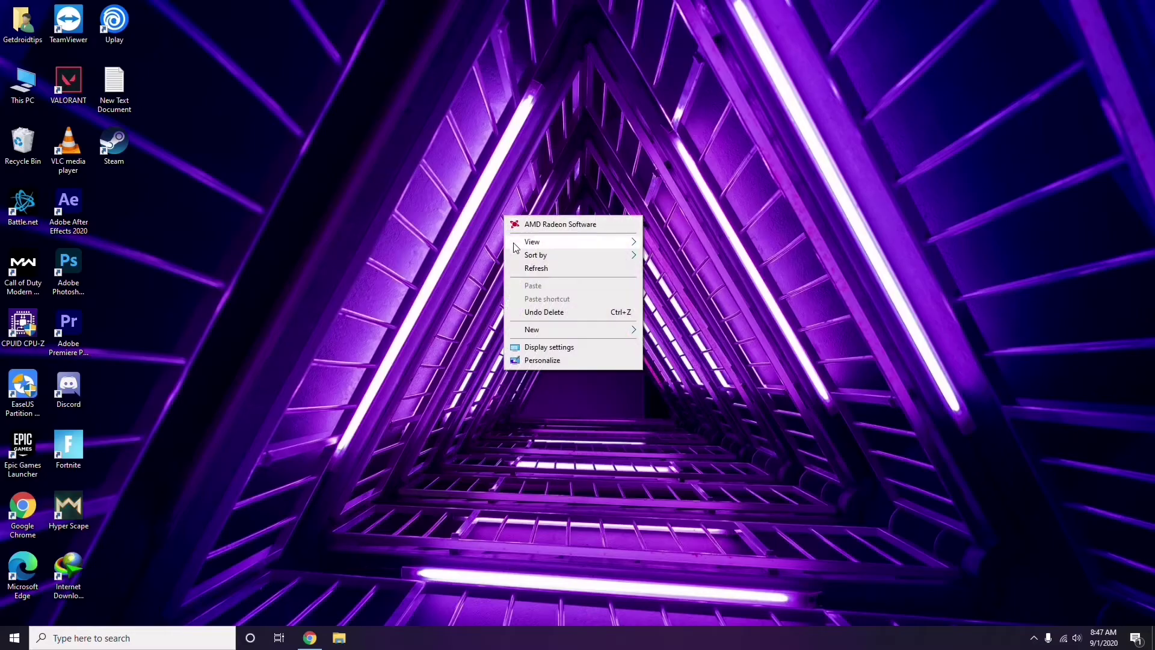
{"action": "left_click", "coordinate": [534, 275]}
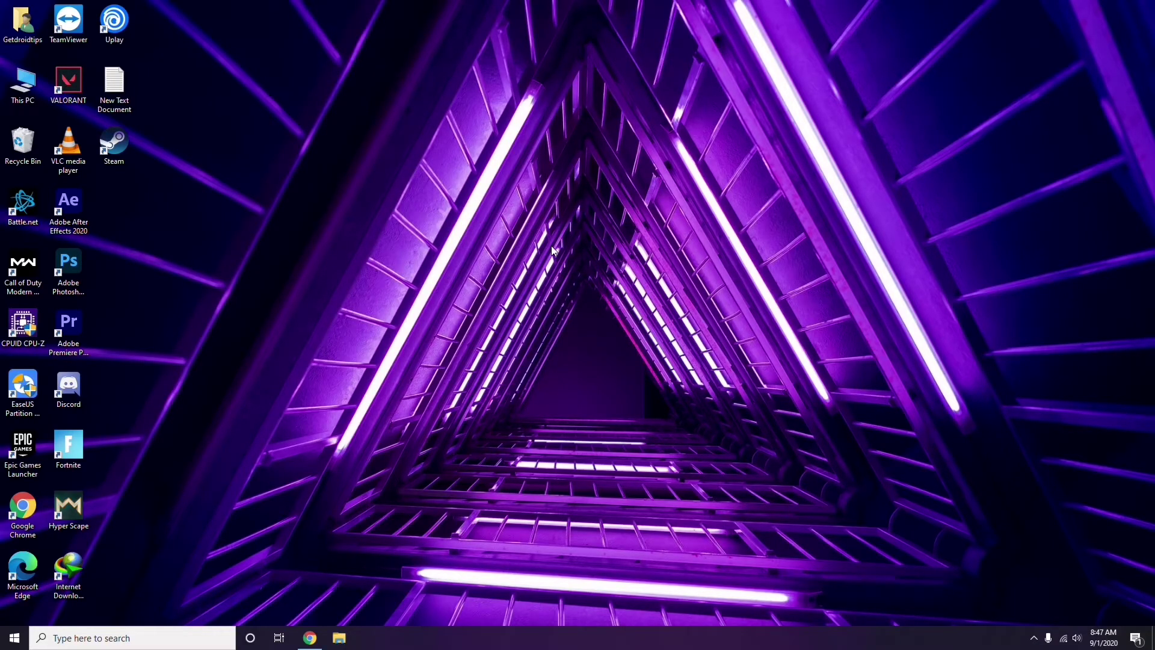
{"action": "right_click", "coordinate": [439, 169]}
{"action": "left_click", "coordinate": [467, 220]}
Examine the device categories in Device Manager within This PC's Computer Management, and close the window
{"action": "right_click", "coordinate": [25, 101]}
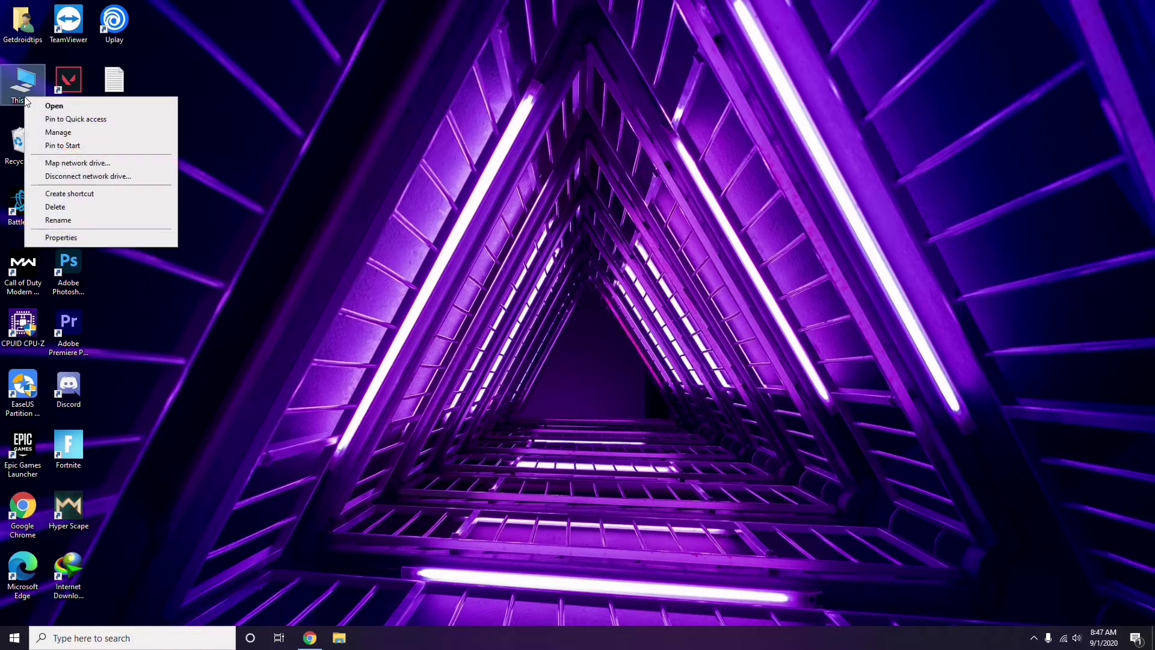
{"action": "left_click", "coordinate": [63, 134]}
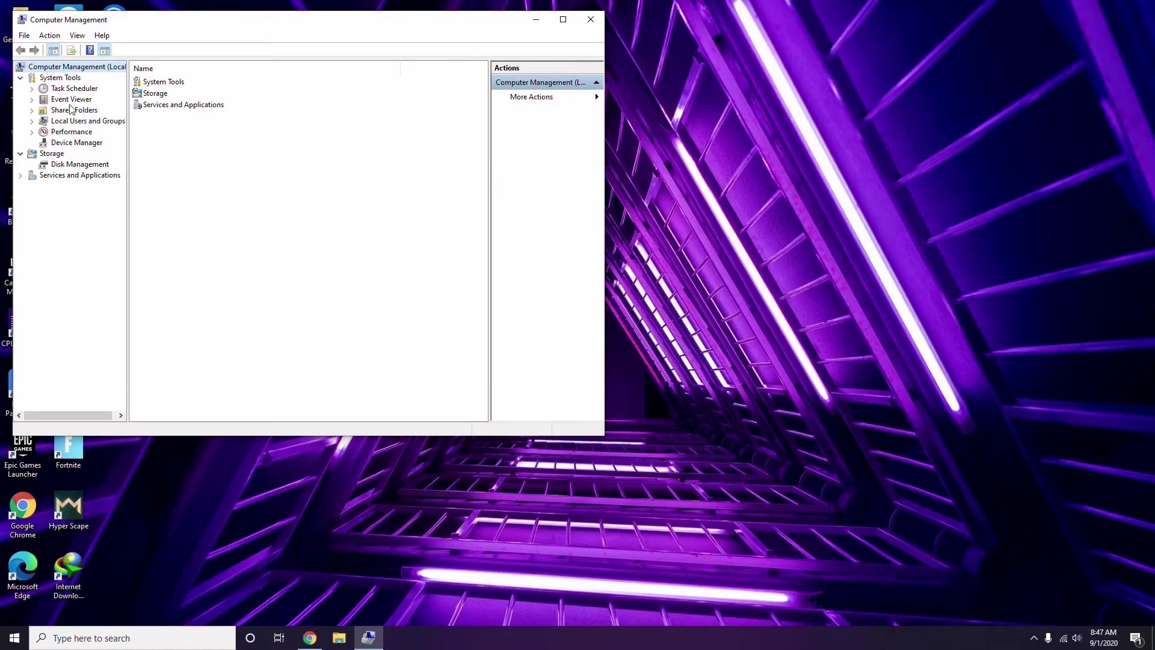
{"action": "left_click", "coordinate": [71, 142]}
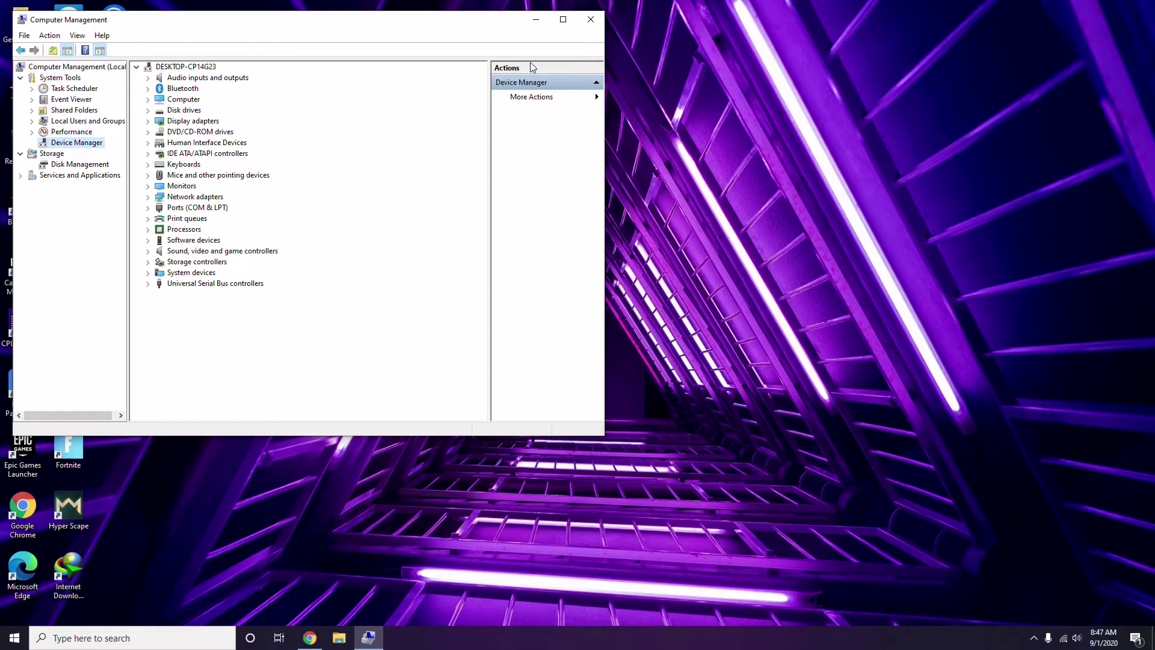
{"action": "left_click", "coordinate": [591, 19]}
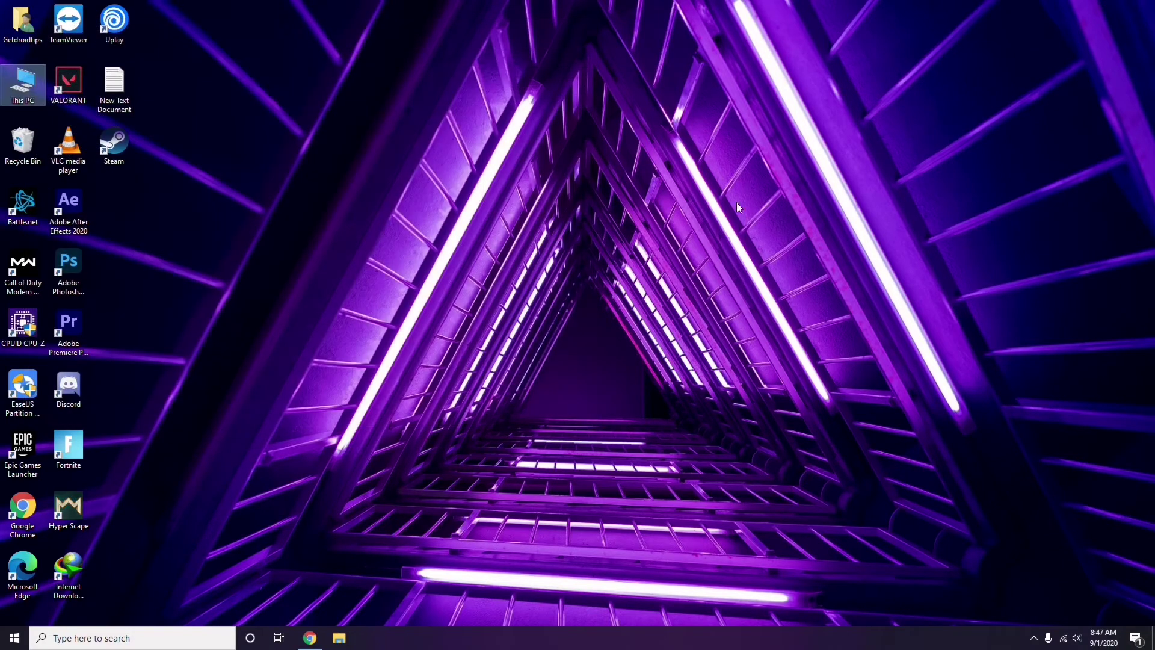
Examine the System, Graphics, Display and Home pages of AMD Radeon Software for driver information, and close it
{"action": "left_click", "coordinate": [1035, 648]}
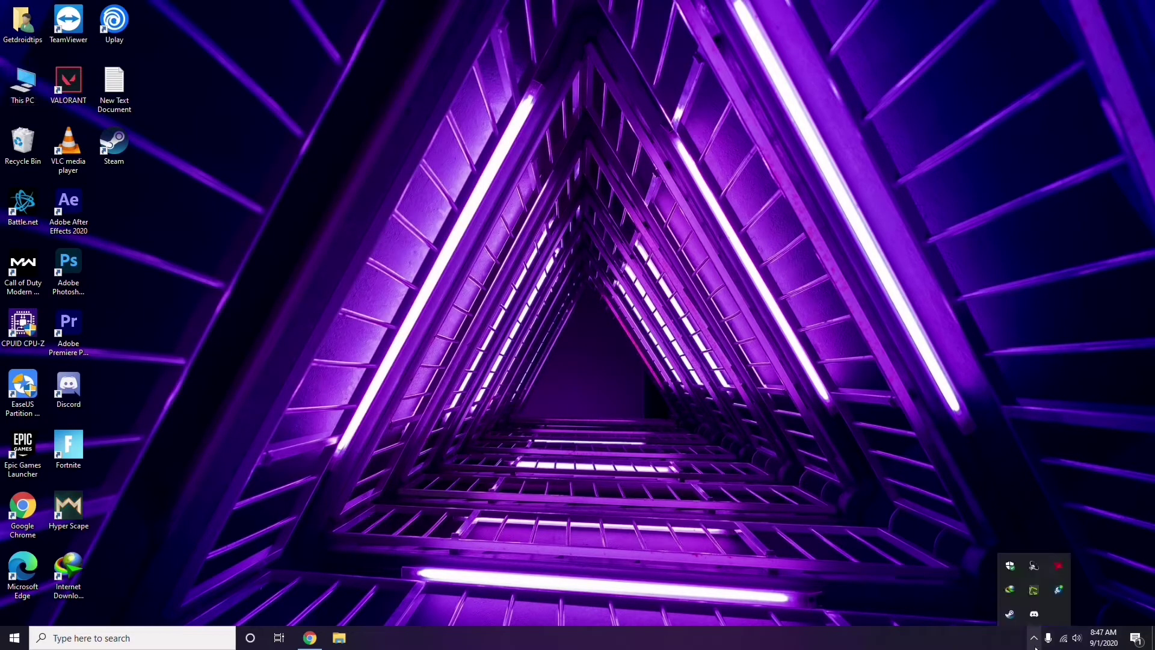
{"action": "left_click", "coordinate": [1057, 566]}
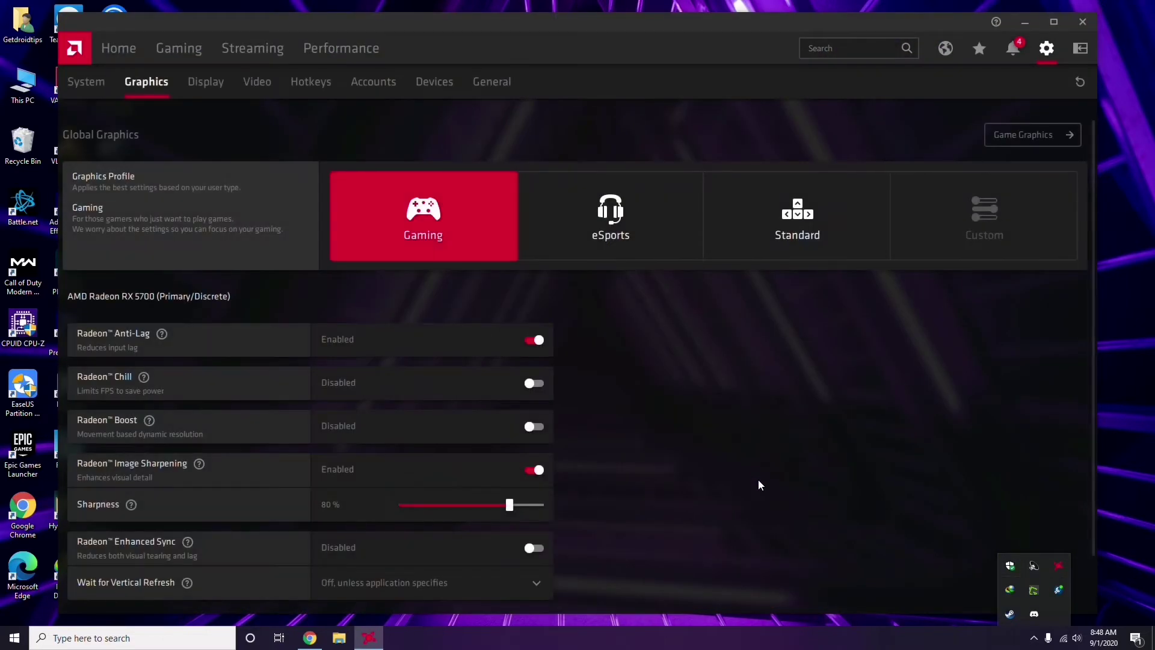
{"action": "left_click", "coordinate": [96, 85]}
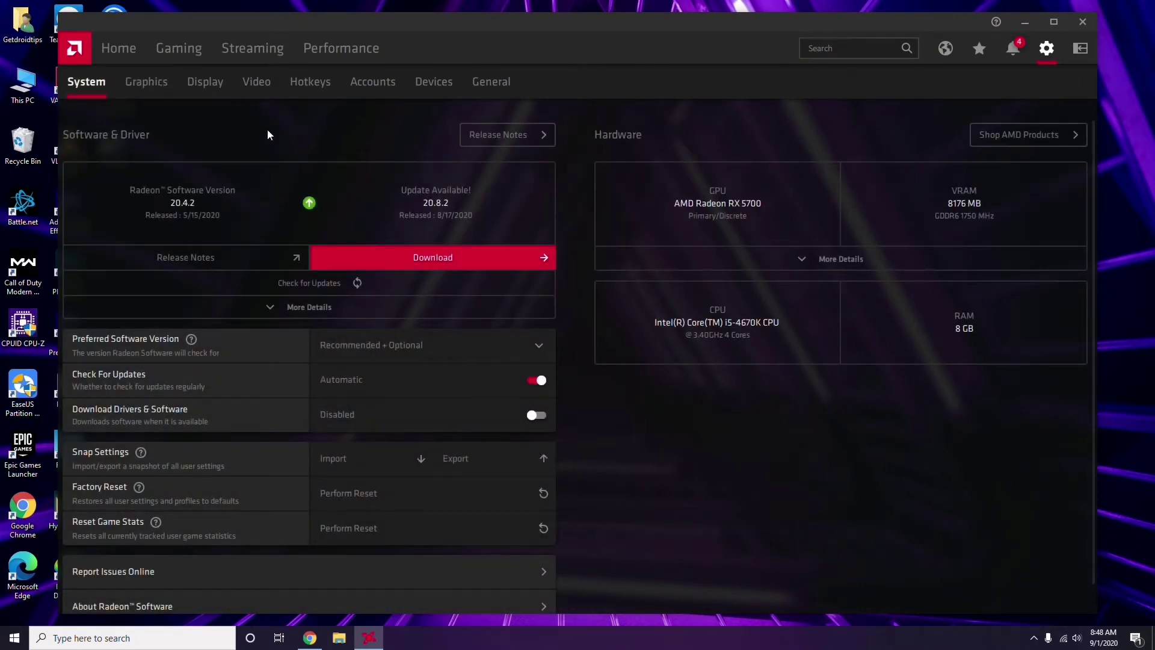
{"action": "left_click", "coordinate": [142, 85]}
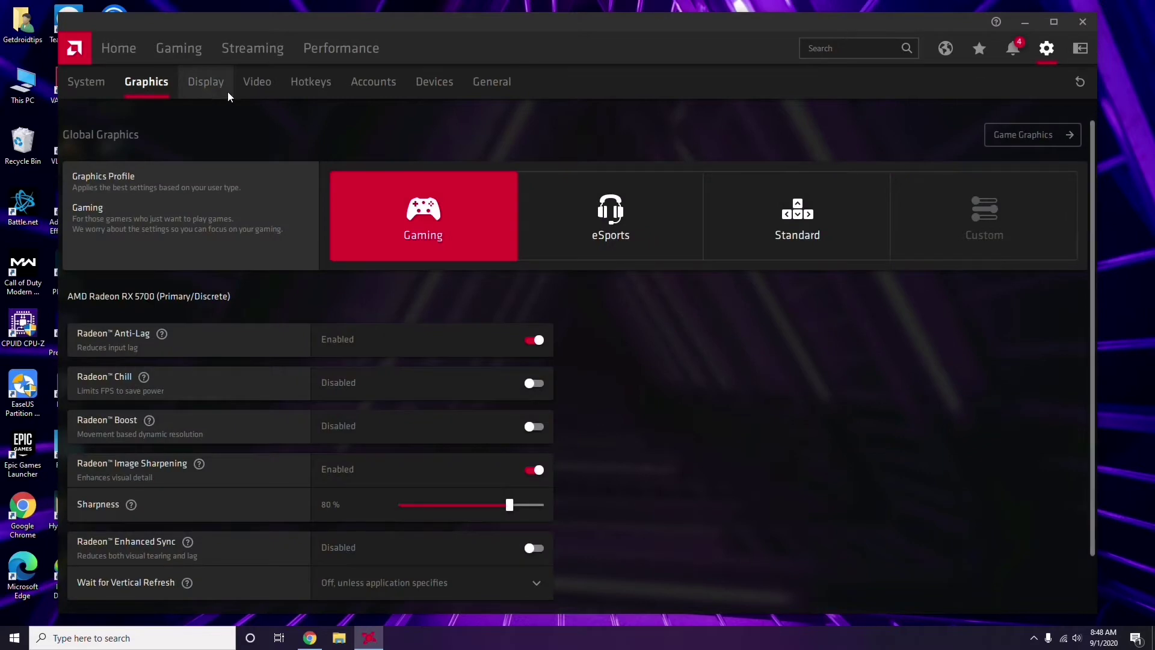
{"action": "left_click", "coordinate": [218, 90]}
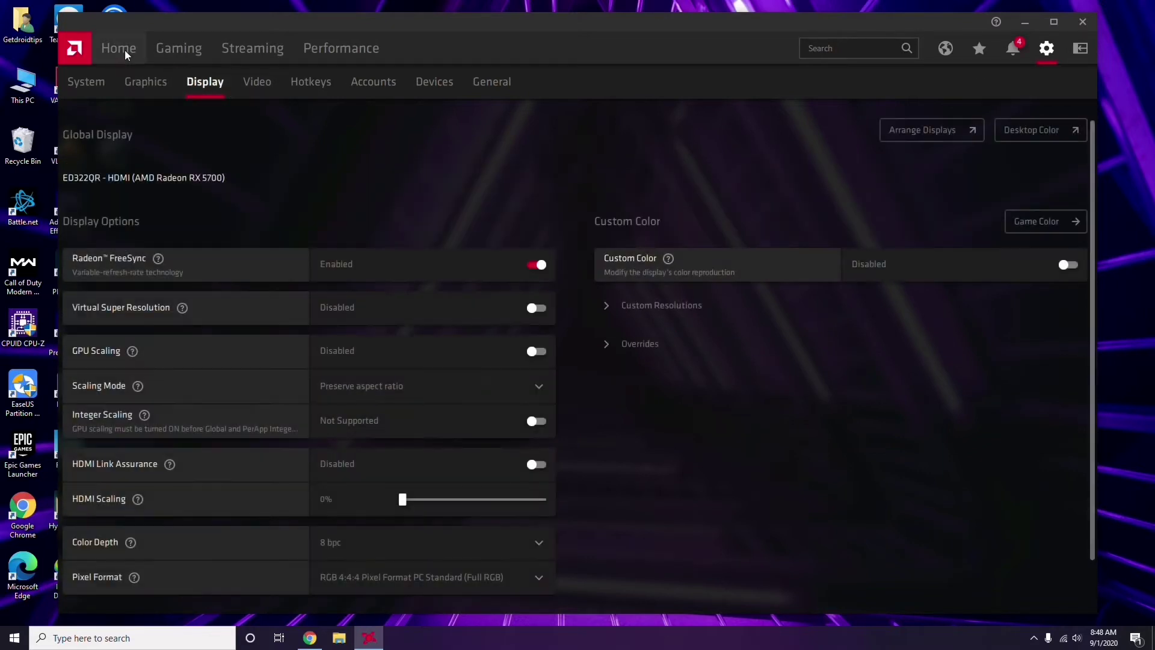
{"action": "left_click", "coordinate": [126, 53]}
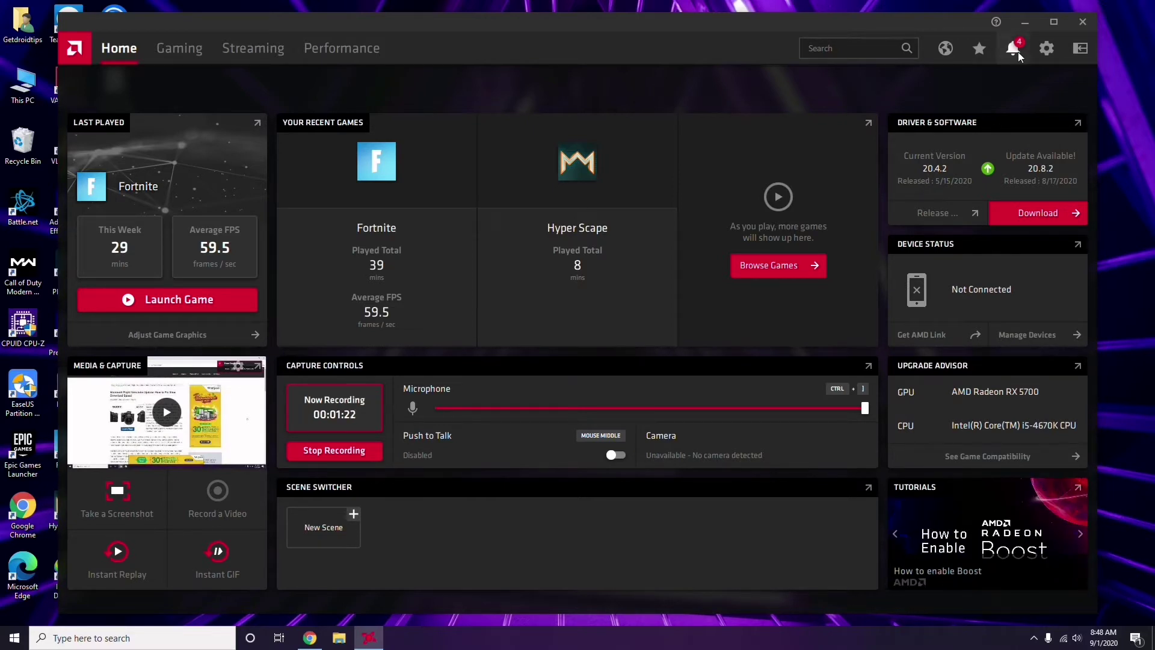
{"action": "left_click", "coordinate": [1086, 23]}
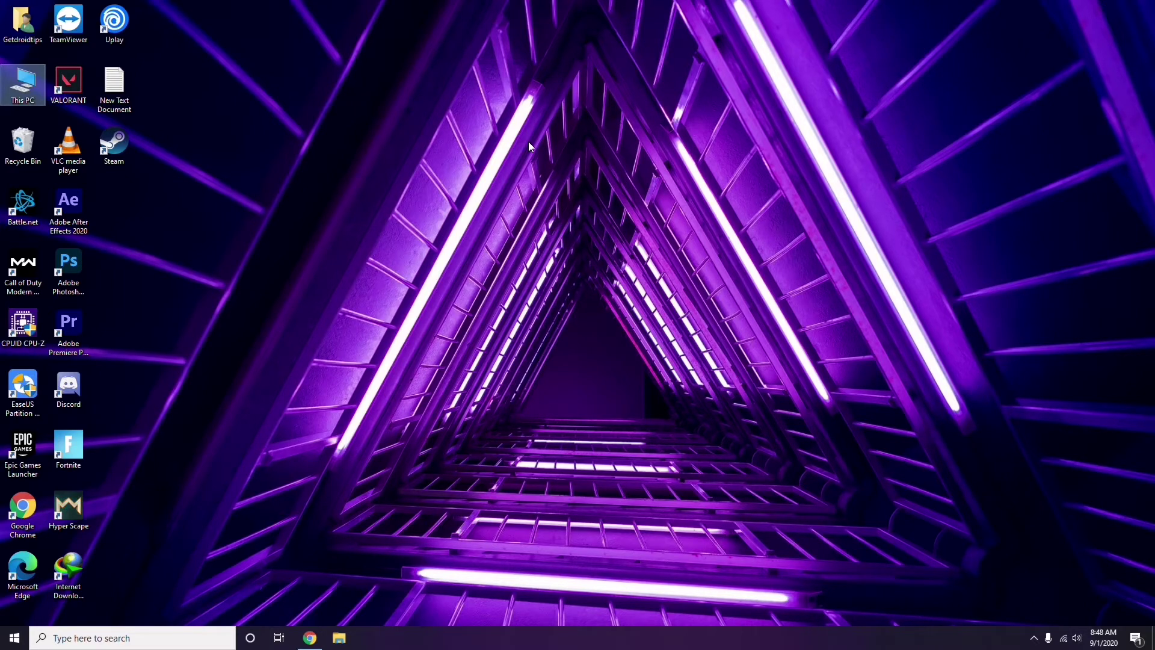
{"action": "right_click", "coordinate": [243, 155]}
{"action": "left_click", "coordinate": [262, 214]}
Disable the Steam Overlay while in-game in Steam's In-Game settings, save the change and close Steam
{"action": "double_click", "coordinate": [118, 155]}
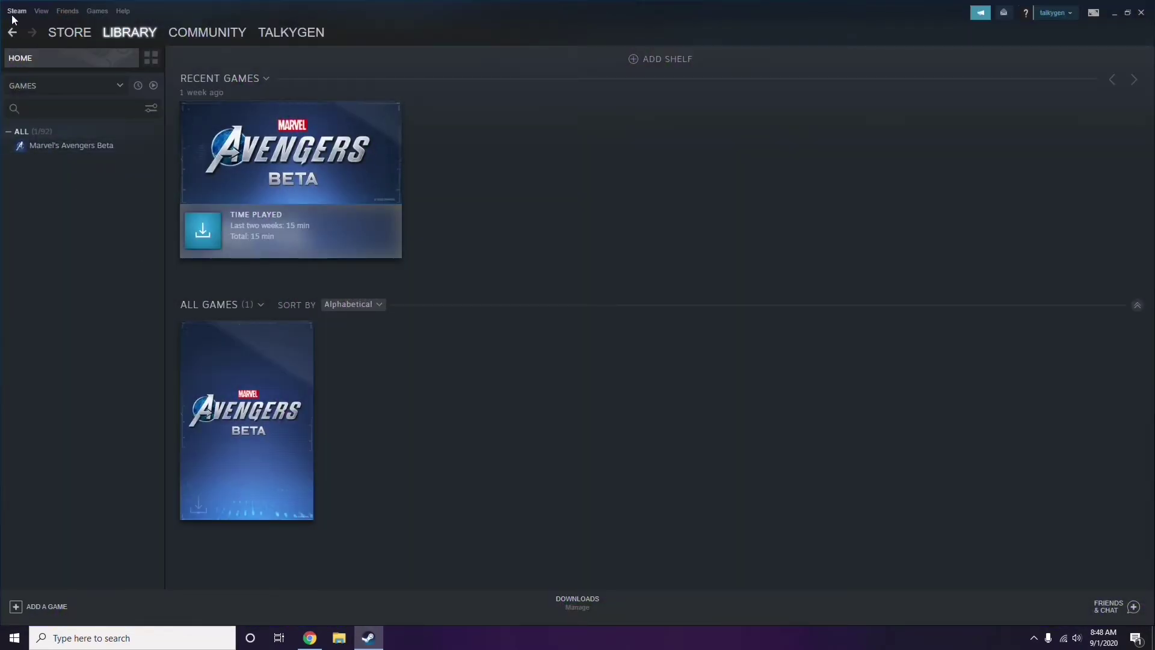
{"action": "left_click", "coordinate": [16, 11]}
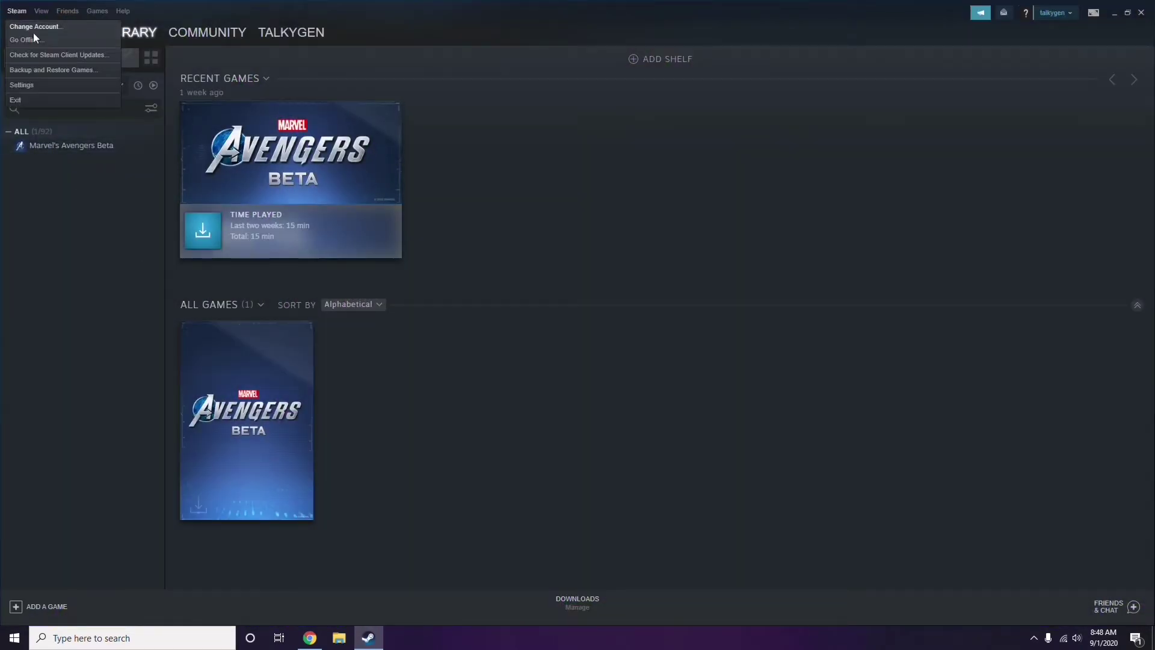
{"action": "left_click", "coordinate": [38, 84]}
{"action": "left_click_drag", "start_coordinate": [701, 229], "coordinate": [640, 133]}
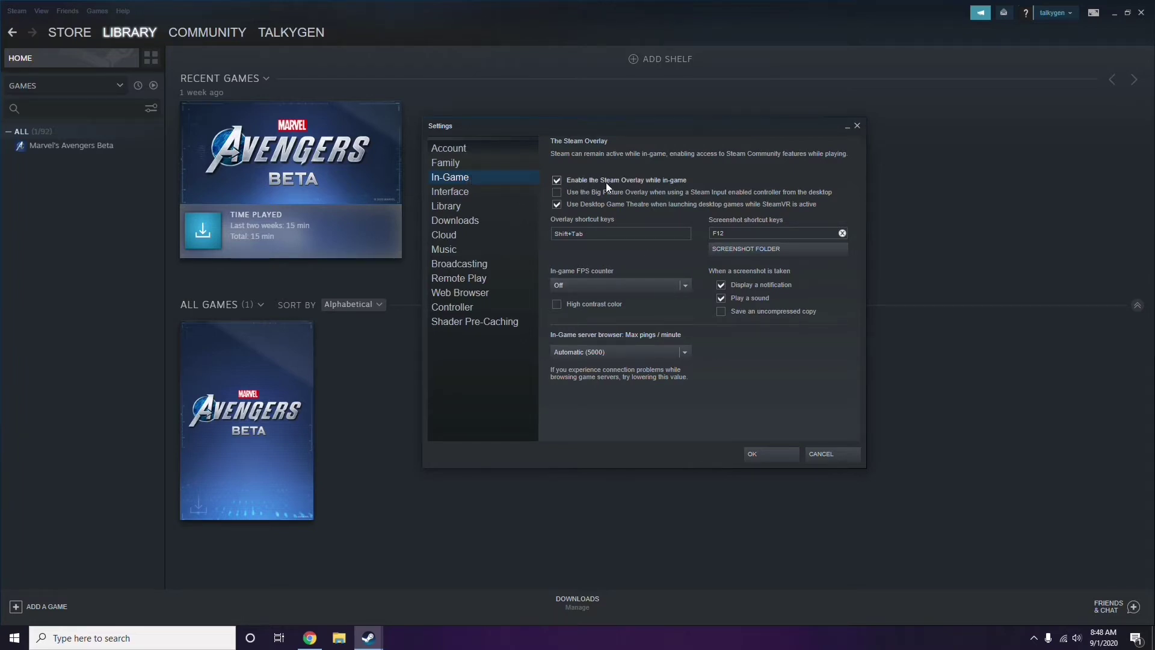
{"action": "left_click", "coordinate": [632, 181]}
{"action": "left_click", "coordinate": [759, 453]}
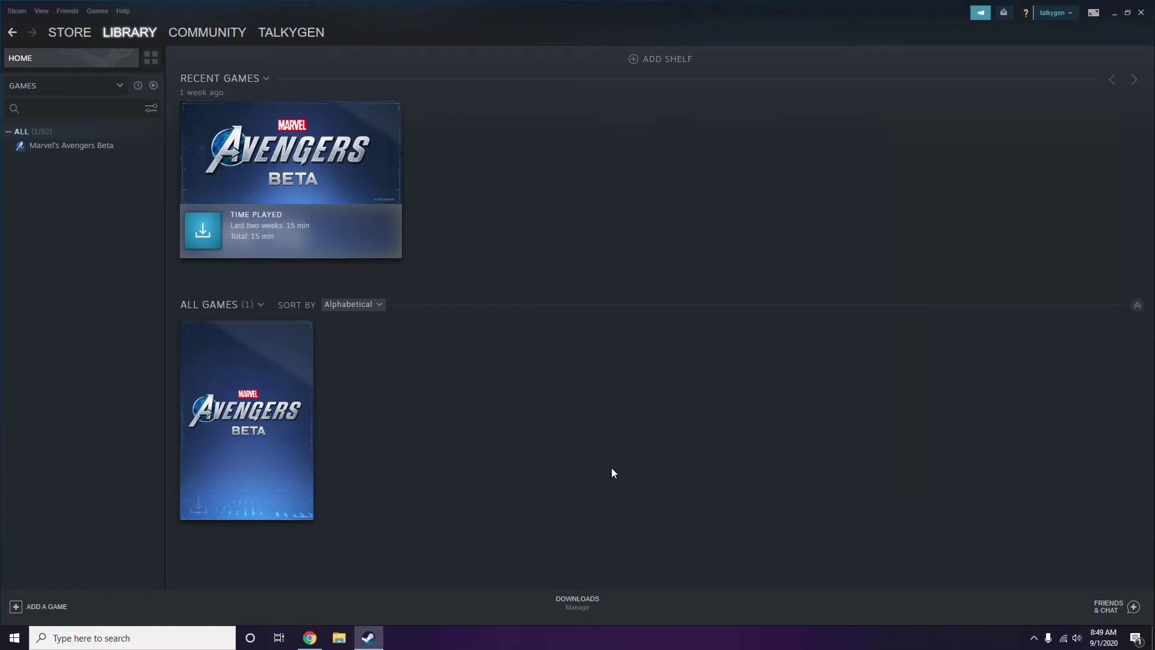
{"action": "left_click", "coordinate": [1141, 13]}
{"action": "right_click", "coordinate": [469, 193]}
{"action": "left_click", "coordinate": [500, 246]}
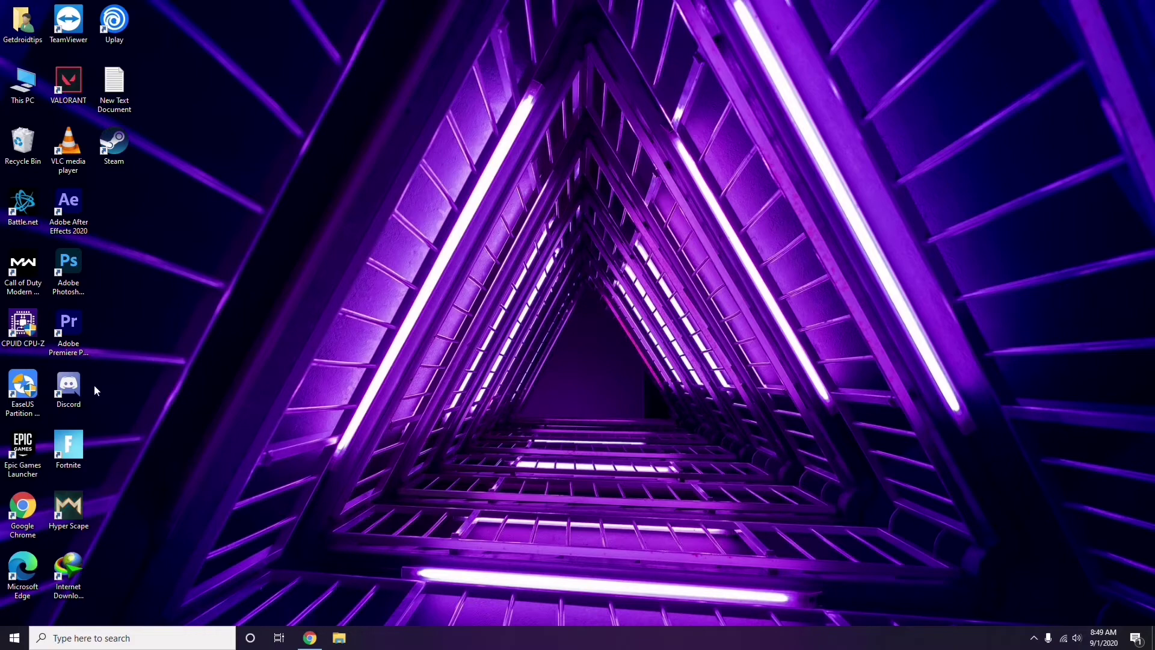
Open Discord and disable the OpenH264 Video Codec provided by Cisco Systems in the Voice & Video user settings
{"action": "double_click", "coordinate": [77, 382]}
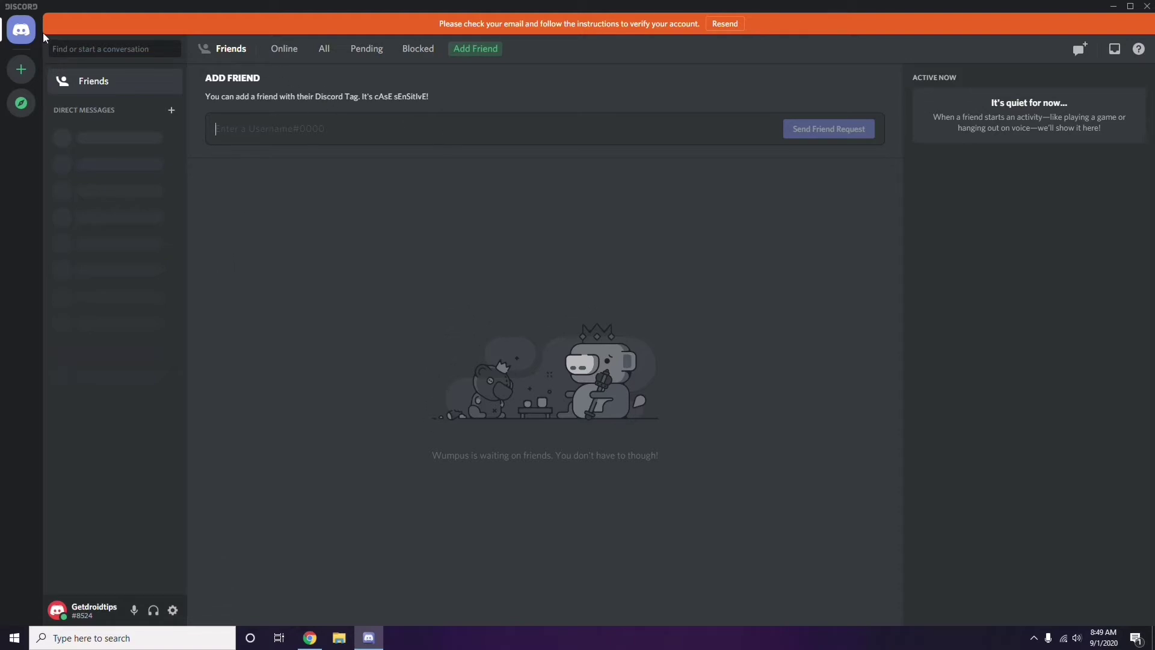
{"action": "left_click", "coordinate": [173, 611]}
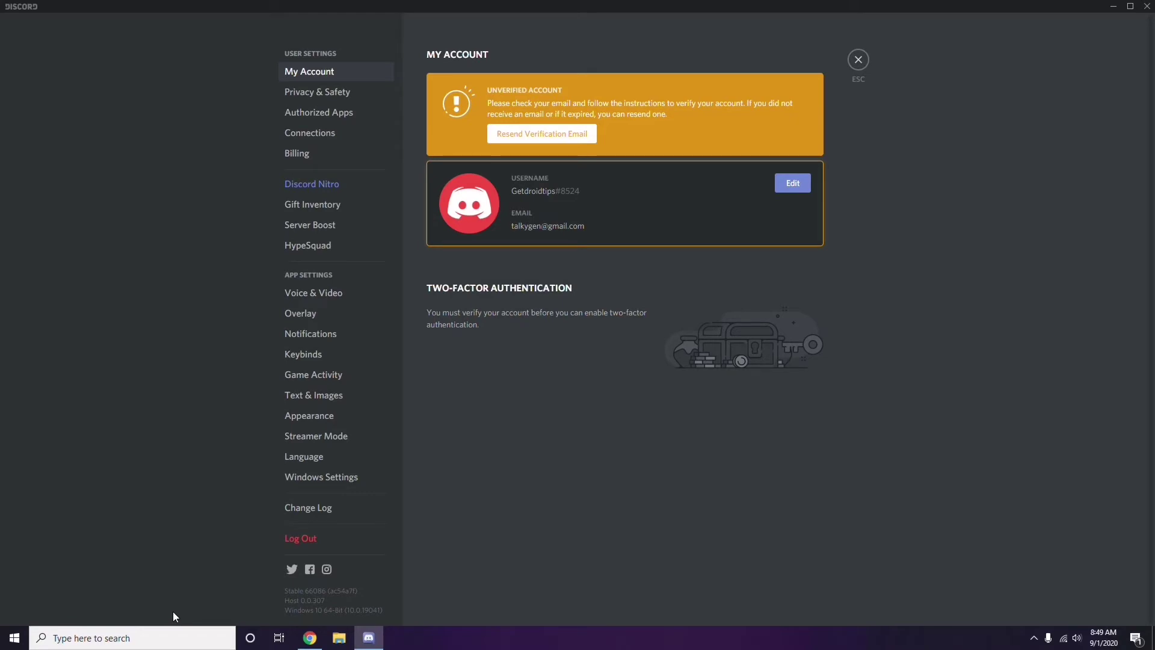
{"action": "left_click", "coordinate": [307, 293]}
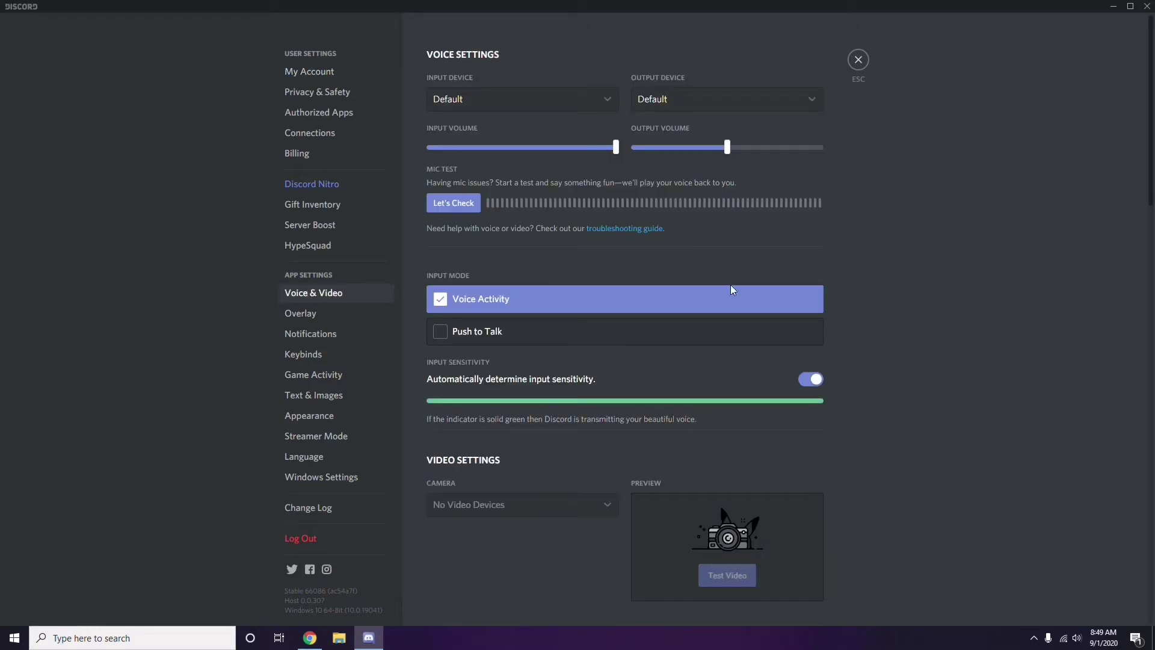
{"action": "scroll", "coordinate": [882, 294], "scroll_direction": "down", "scroll_amount": 8}
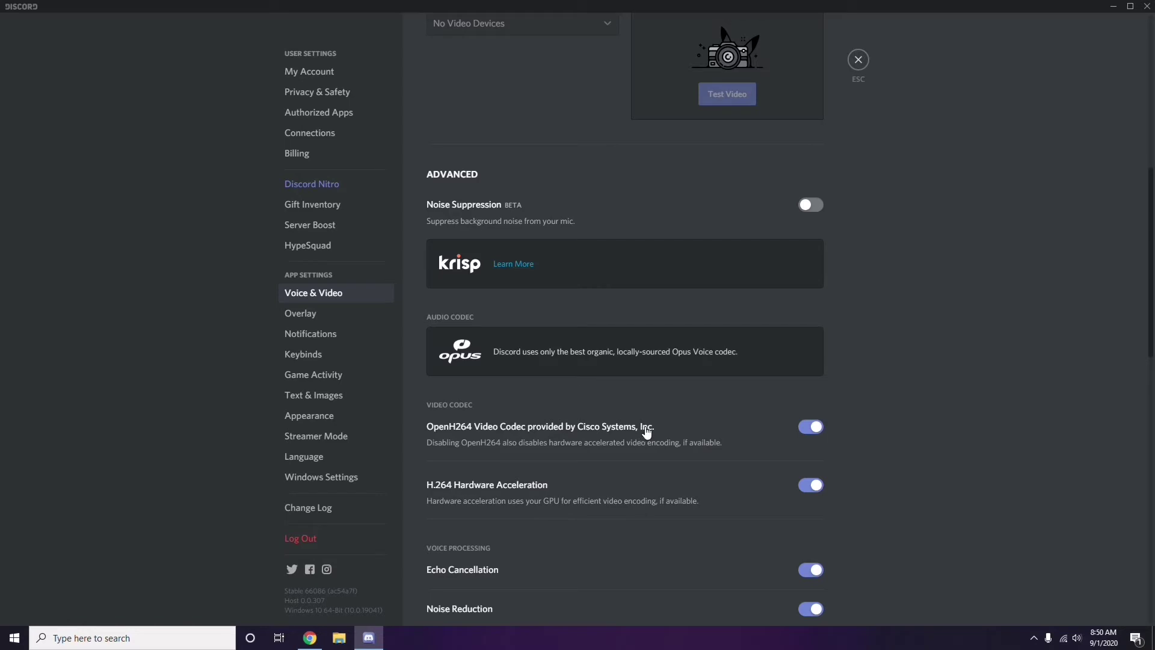
{"action": "left_click", "coordinate": [801, 428]}
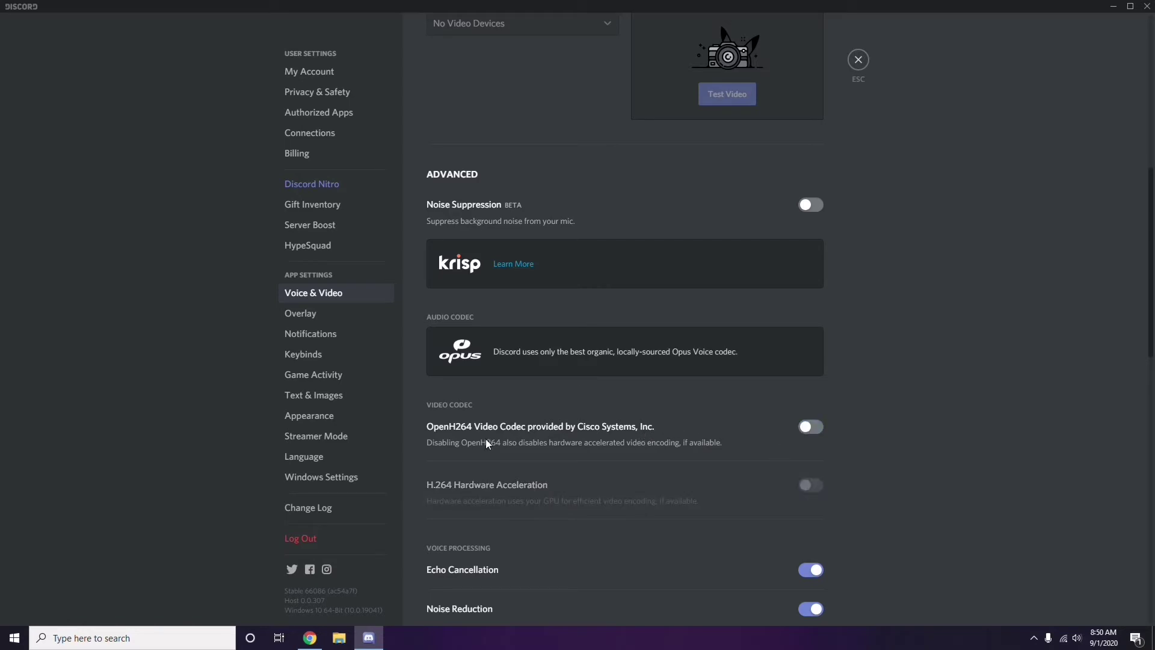
{"action": "scroll", "coordinate": [596, 430], "scroll_direction": "down", "scroll_amount": 2}
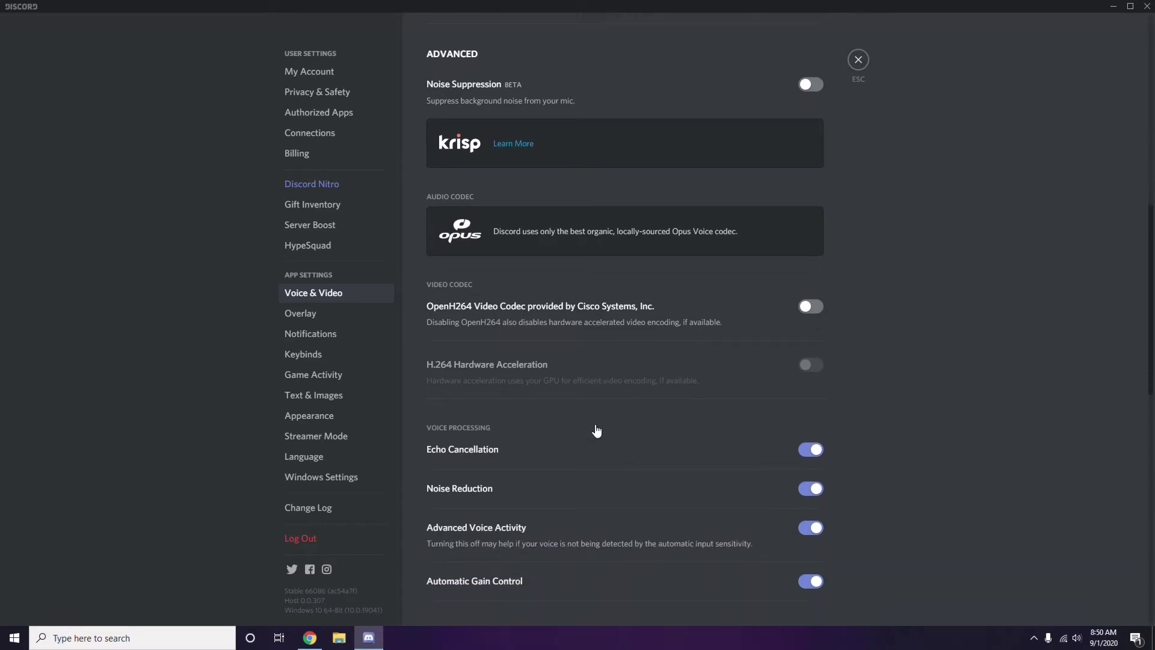
{"action": "scroll", "coordinate": [596, 431], "scroll_direction": "down", "scroll_amount": 4}
{"action": "scroll", "coordinate": [596, 431], "scroll_direction": "up", "scroll_amount": 1}
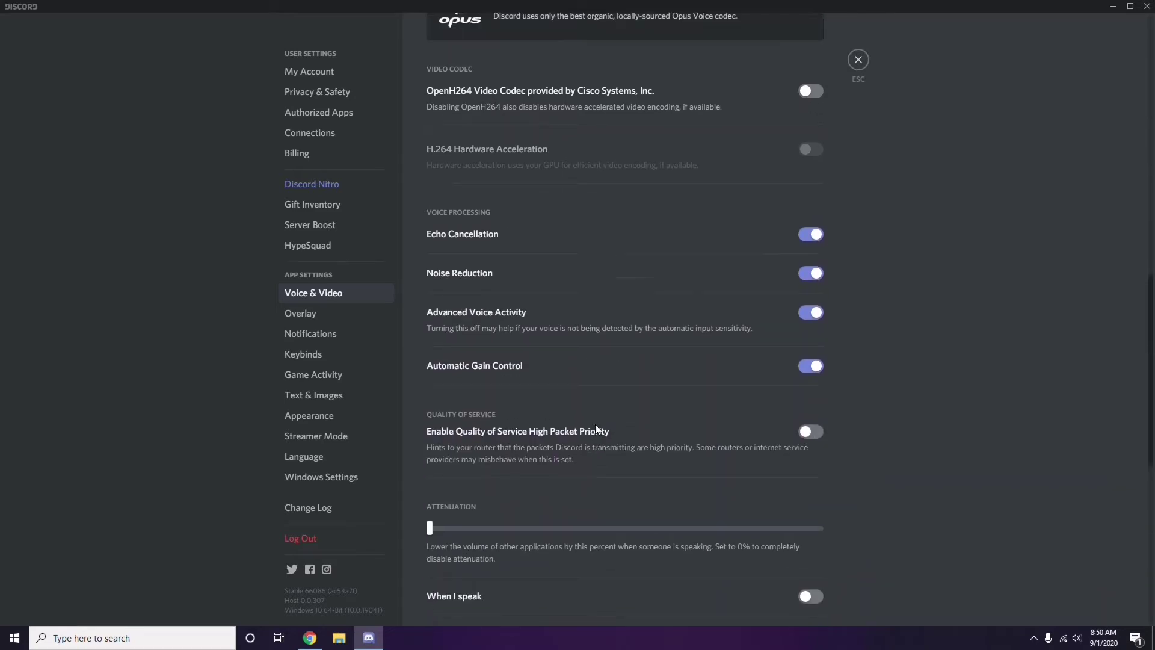
Disable the in-game overlay in Discord's Overlay settings
{"action": "left_click", "coordinate": [302, 315]}
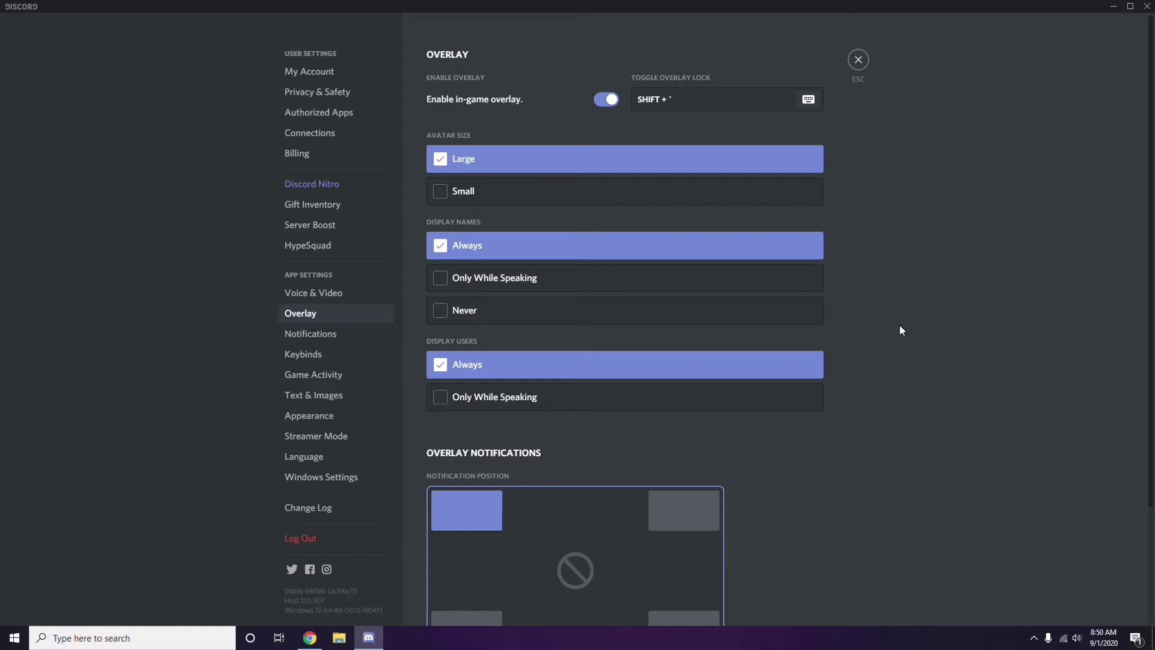
{"action": "scroll", "coordinate": [895, 320], "scroll_direction": "down", "scroll_amount": 1}
{"action": "scroll", "coordinate": [894, 320], "scroll_direction": "up", "scroll_amount": 1}
{"action": "left_click", "coordinate": [602, 104]}
Turn off Hardware Acceleration in Discord's Appearance settings, accept the relaunch and minimize Discord
{"action": "left_click", "coordinate": [318, 420]}
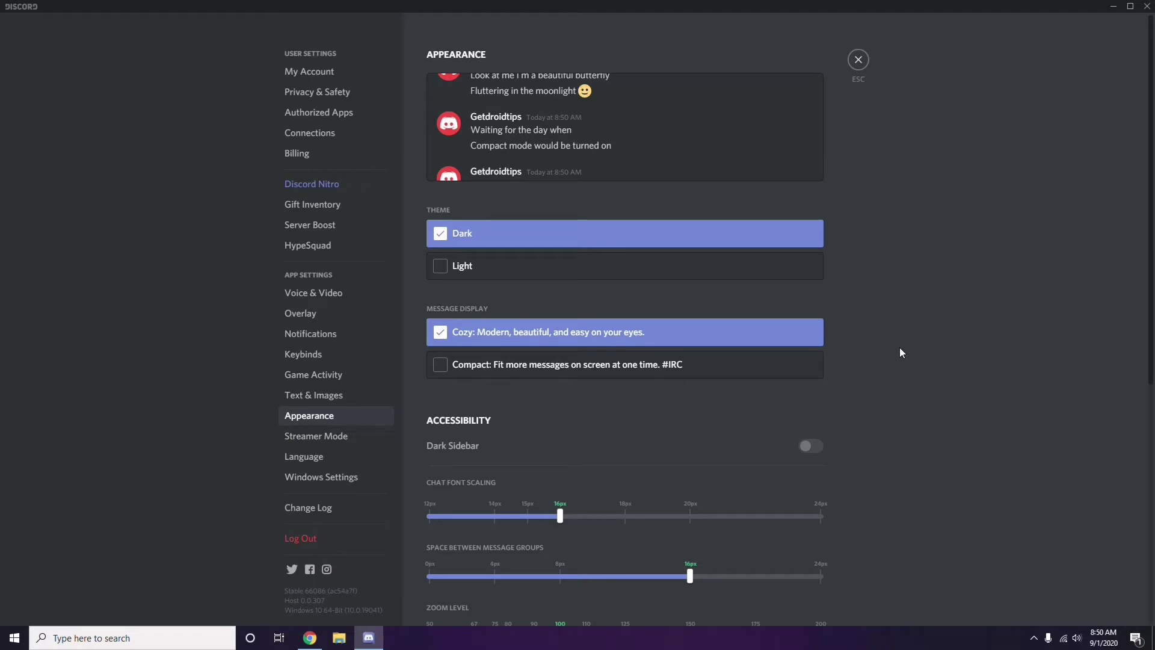
{"action": "scroll", "coordinate": [901, 348], "scroll_direction": "down", "scroll_amount": 6}
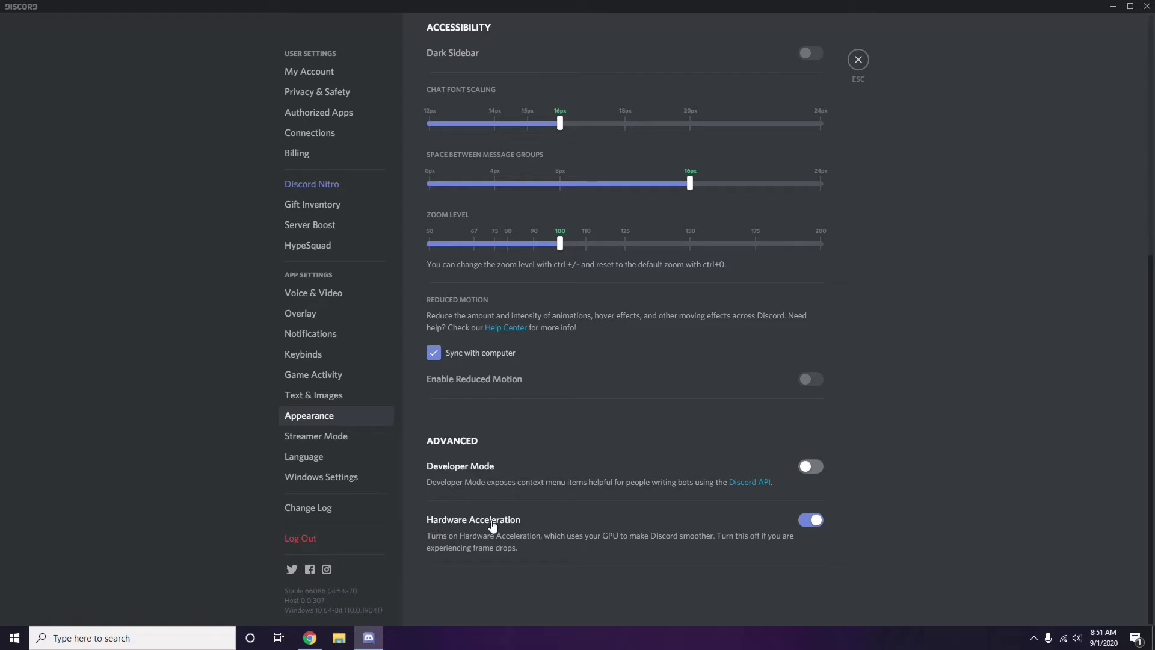
{"action": "left_click", "coordinate": [806, 524]}
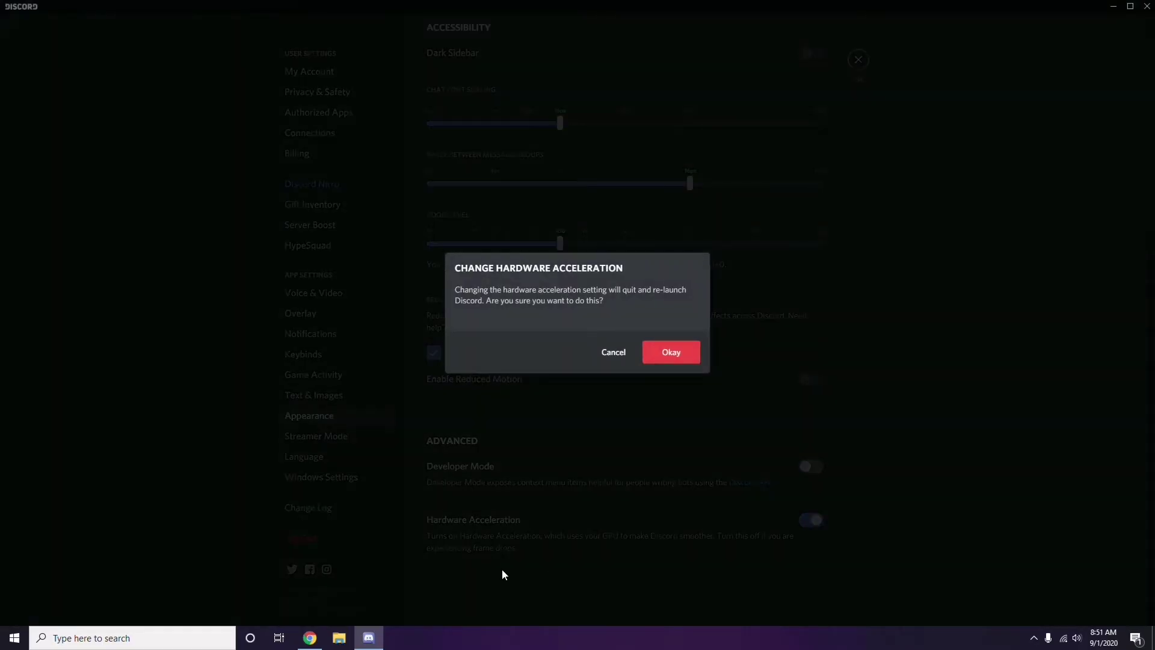
{"action": "left_click", "coordinate": [661, 355]}
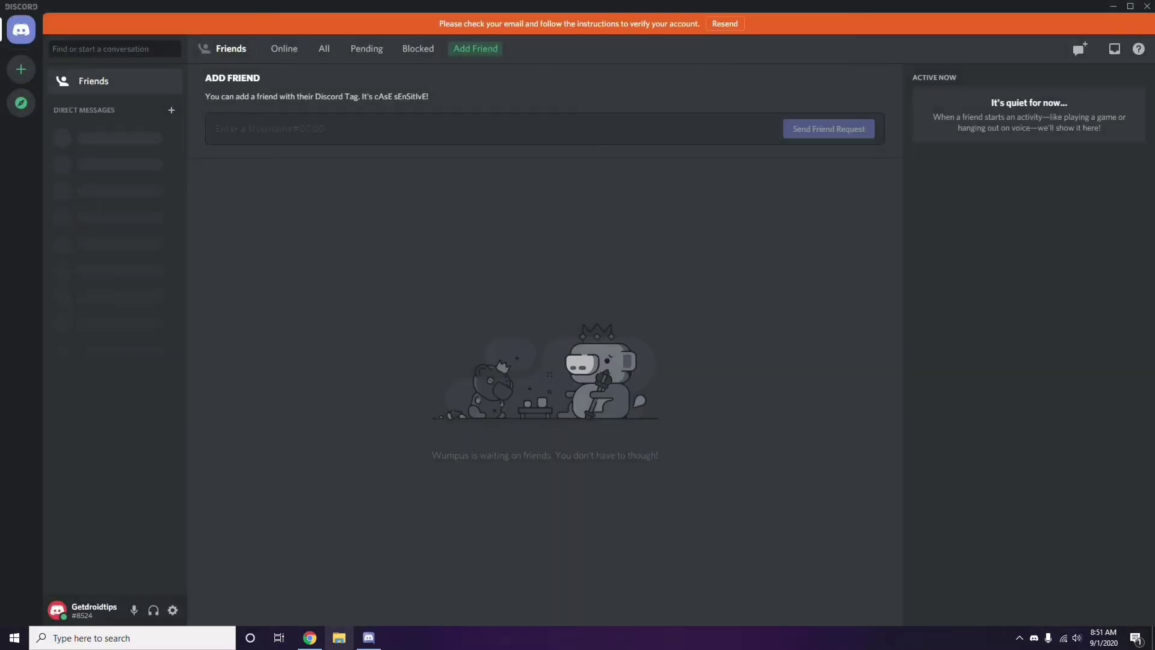
{"action": "left_click", "coordinate": [1114, 7]}
{"action": "right_click", "coordinate": [458, 157]}
{"action": "left_click", "coordinate": [489, 207]}
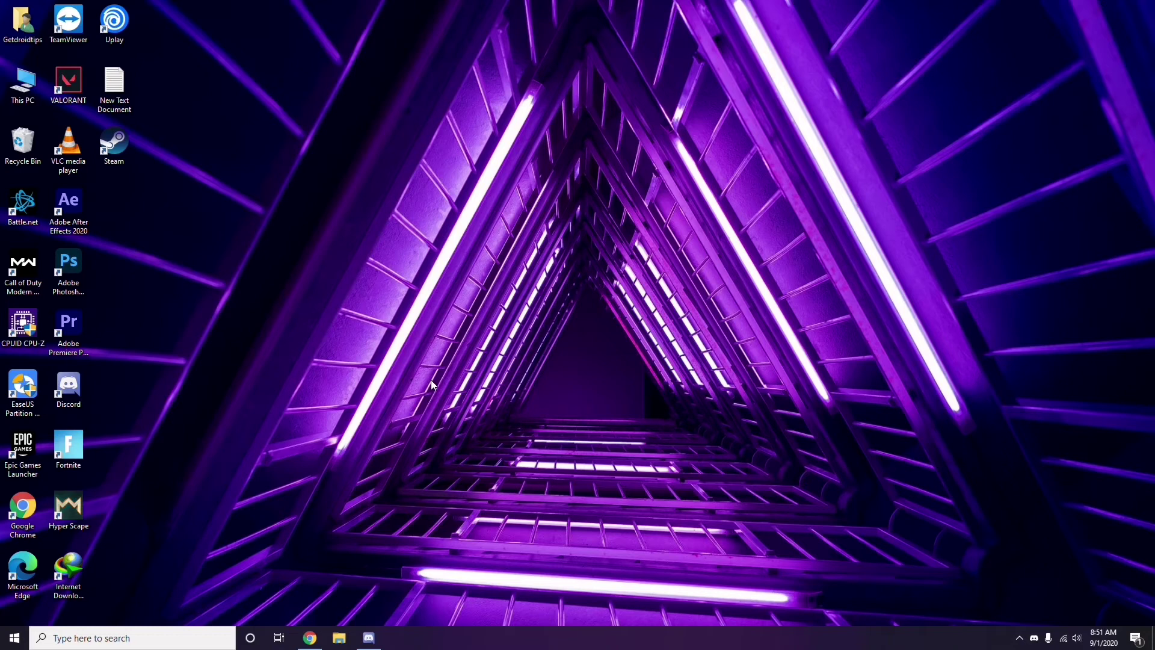
Search Windows for "windows", check the update status in Windows Update settings, and close Settings
{"action": "left_click", "coordinate": [92, 638]}
{"action": "type", "text": "windows"}
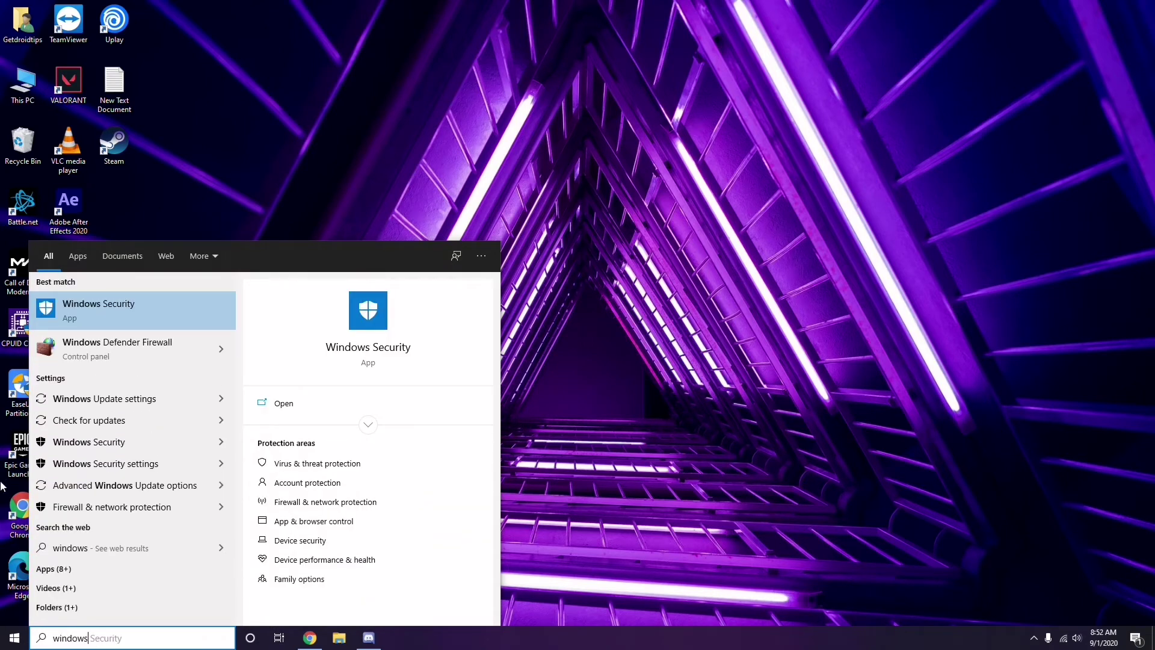
{"action": "left_click", "coordinate": [144, 398]}
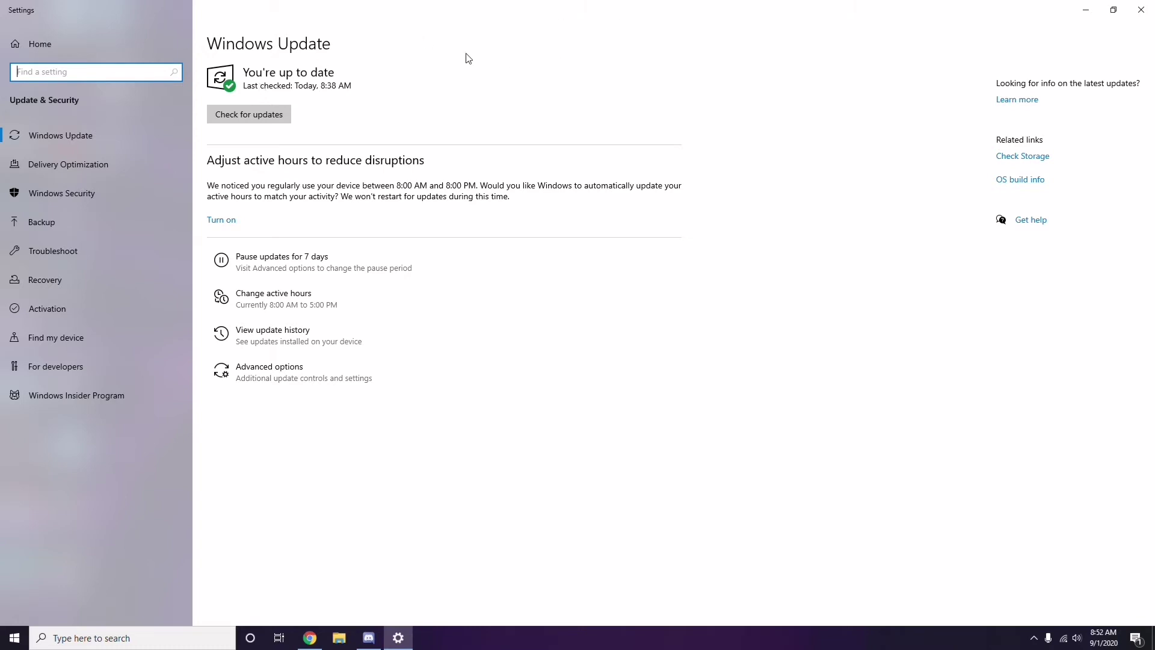
{"action": "left_click", "coordinate": [1141, 10]}
{"action": "right_click", "coordinate": [487, 103]}
{"action": "left_click", "coordinate": [502, 157]}
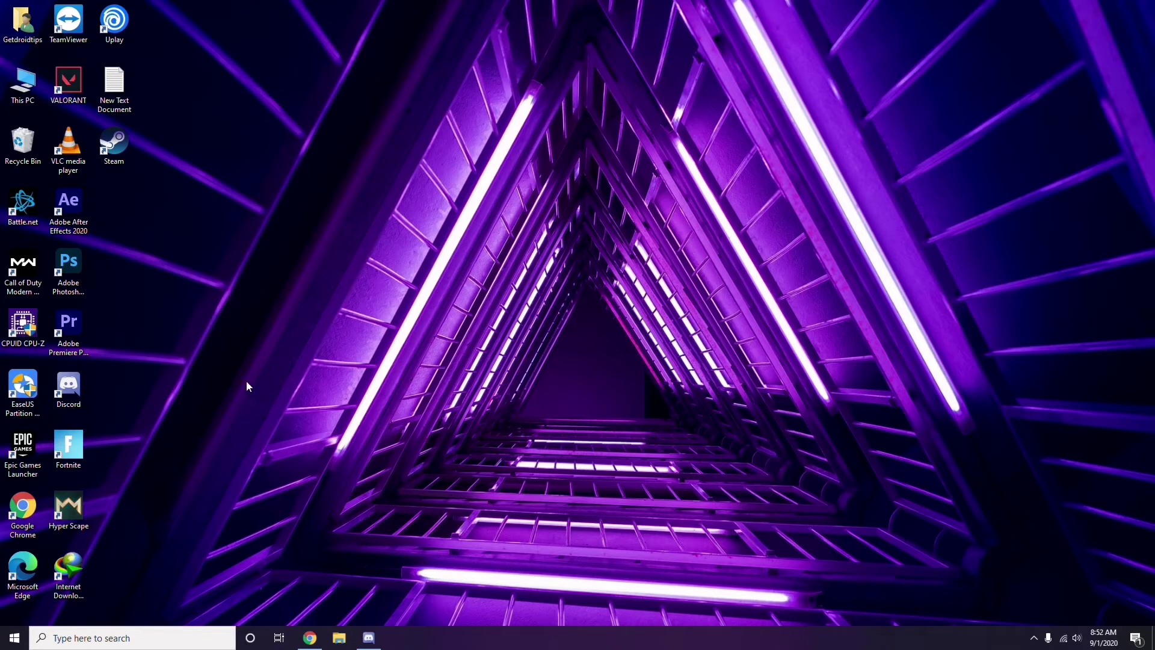
Search Windows for "settings", open Settings and view the Windows Update history under Update & Security
{"action": "left_click", "coordinate": [68, 638]}
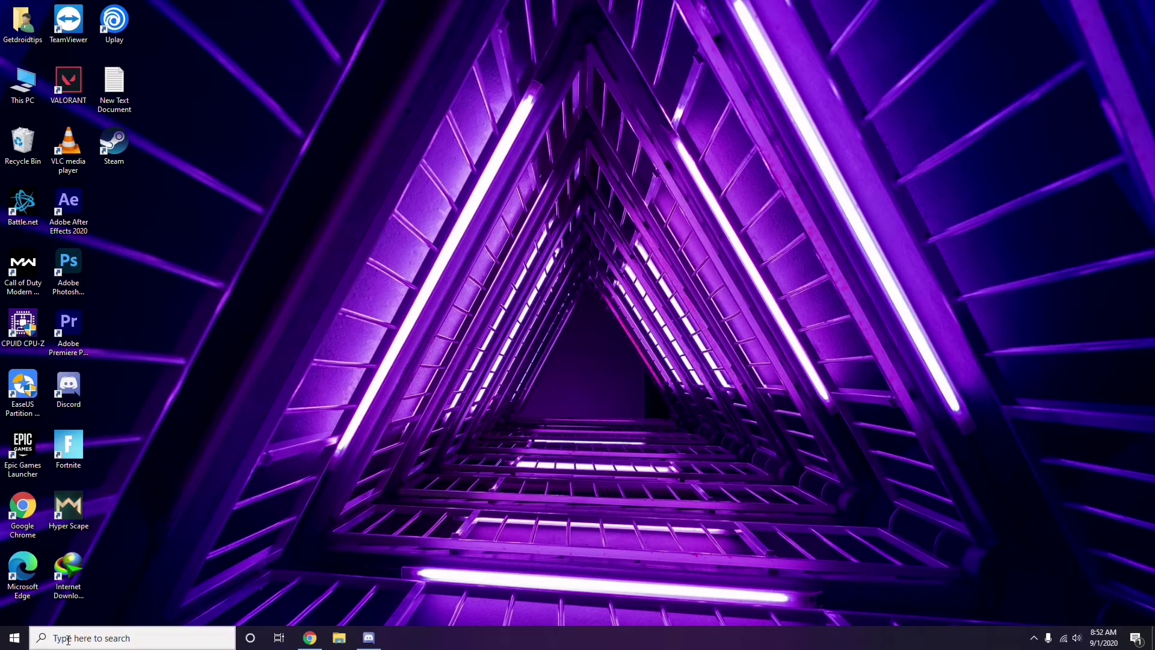
{"action": "type", "text": "se"}
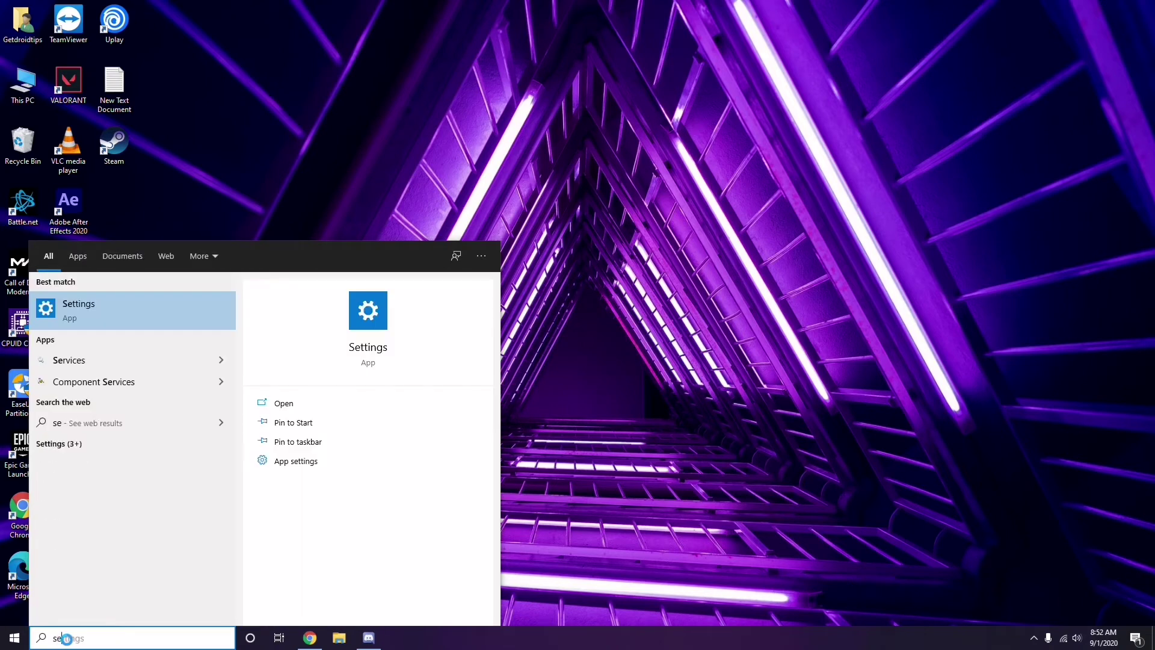
{"action": "type", "text": "ttings"}
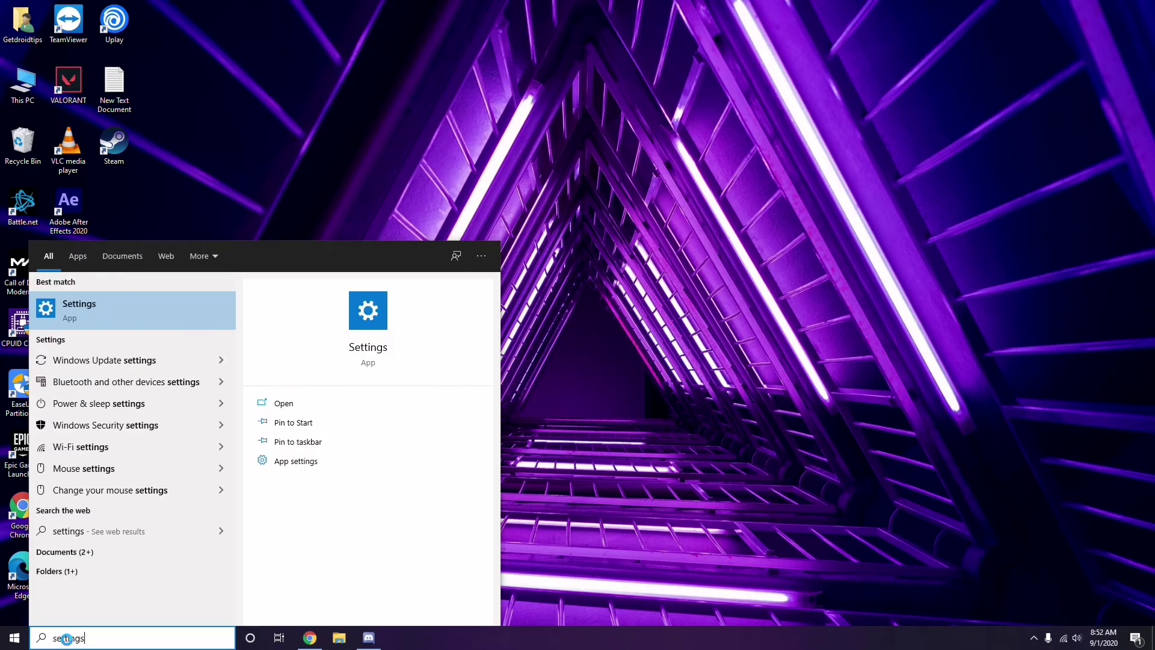
{"action": "left_click", "coordinate": [130, 317]}
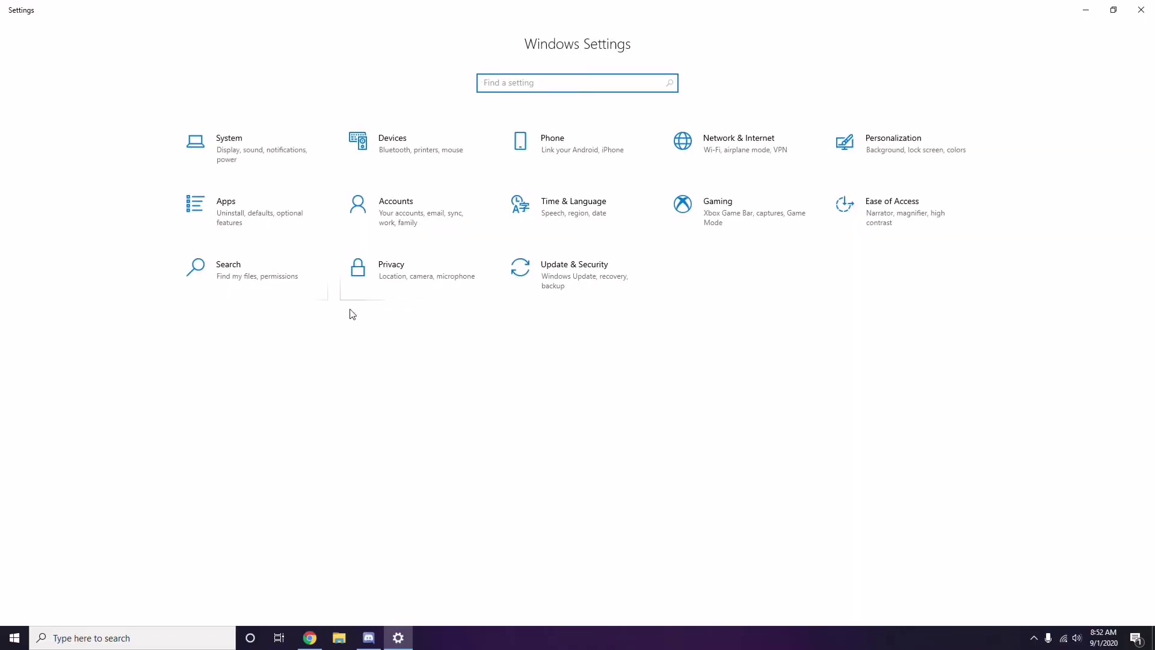
{"action": "left_click", "coordinate": [578, 285]}
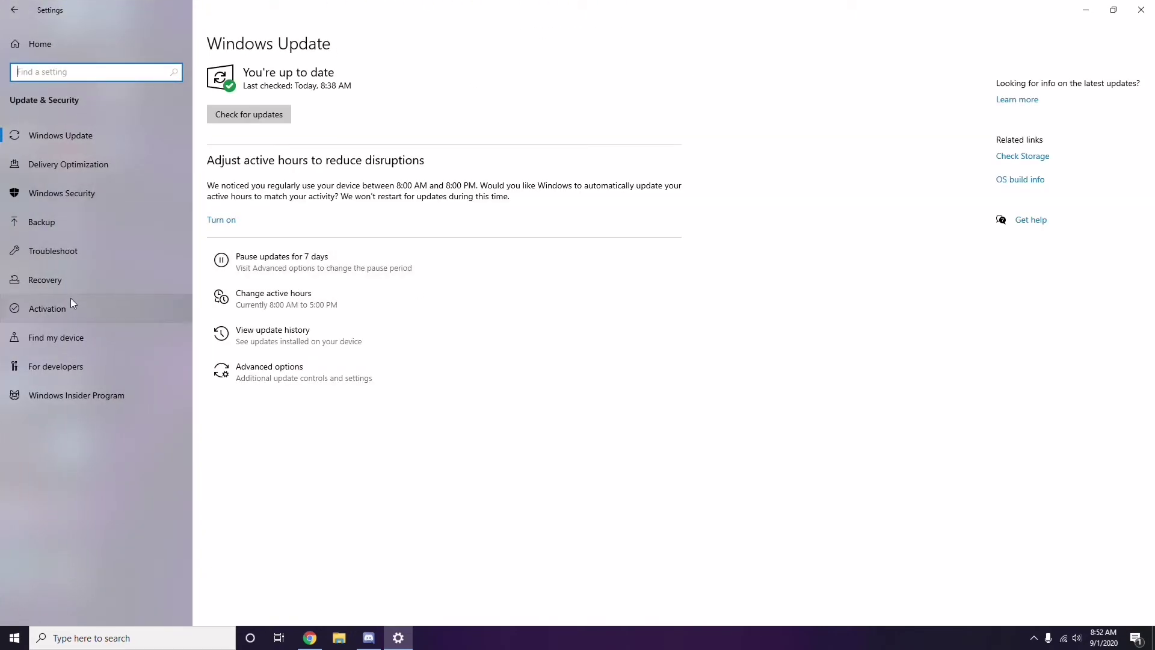
{"action": "left_click", "coordinate": [275, 337]}
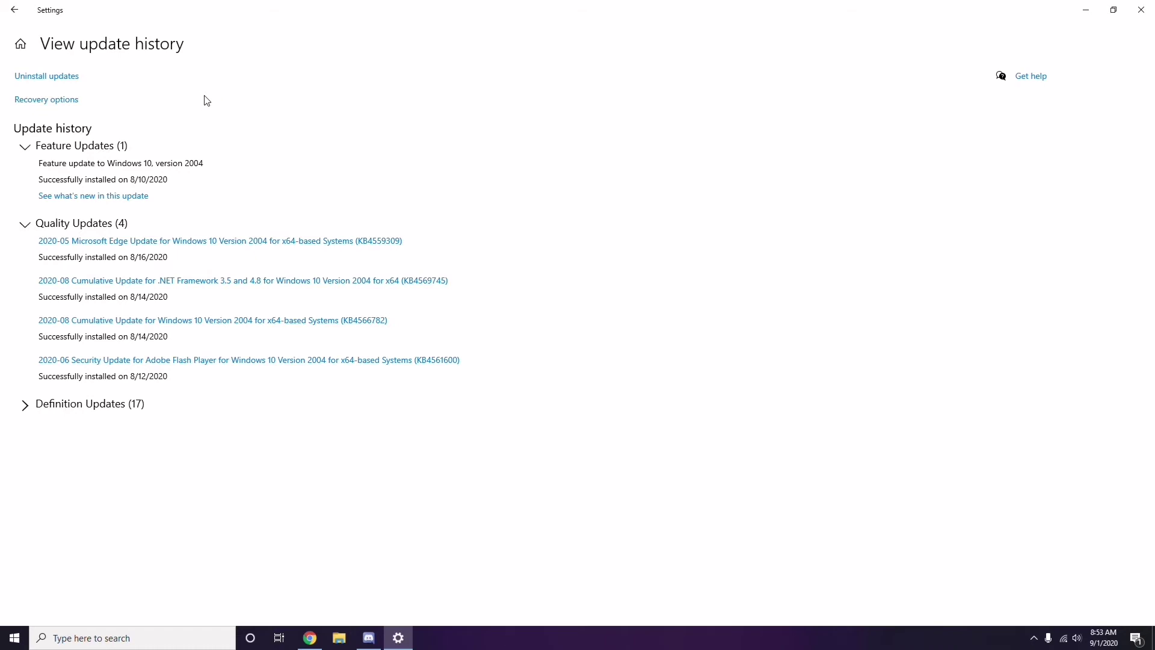
Open the list of uninstallable updates, show the uninstall option for the x64 KB2565063 update, and close the updates list and Settings without uninstalling
{"action": "left_click", "coordinate": [59, 80]}
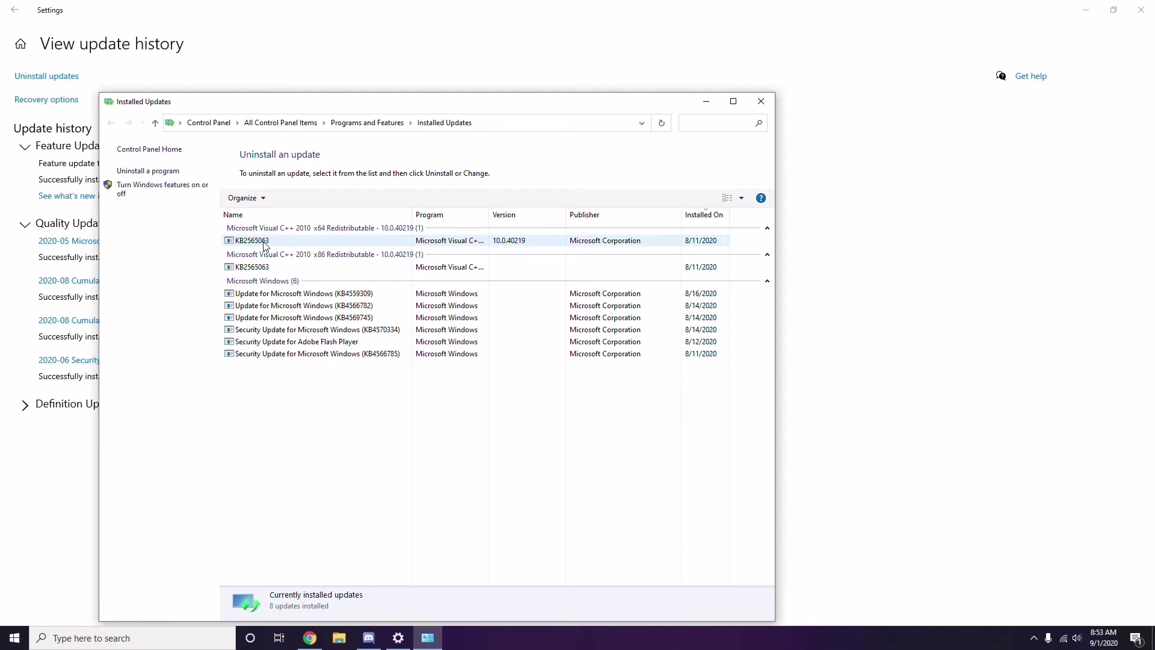
{"action": "right_click", "coordinate": [263, 243]}
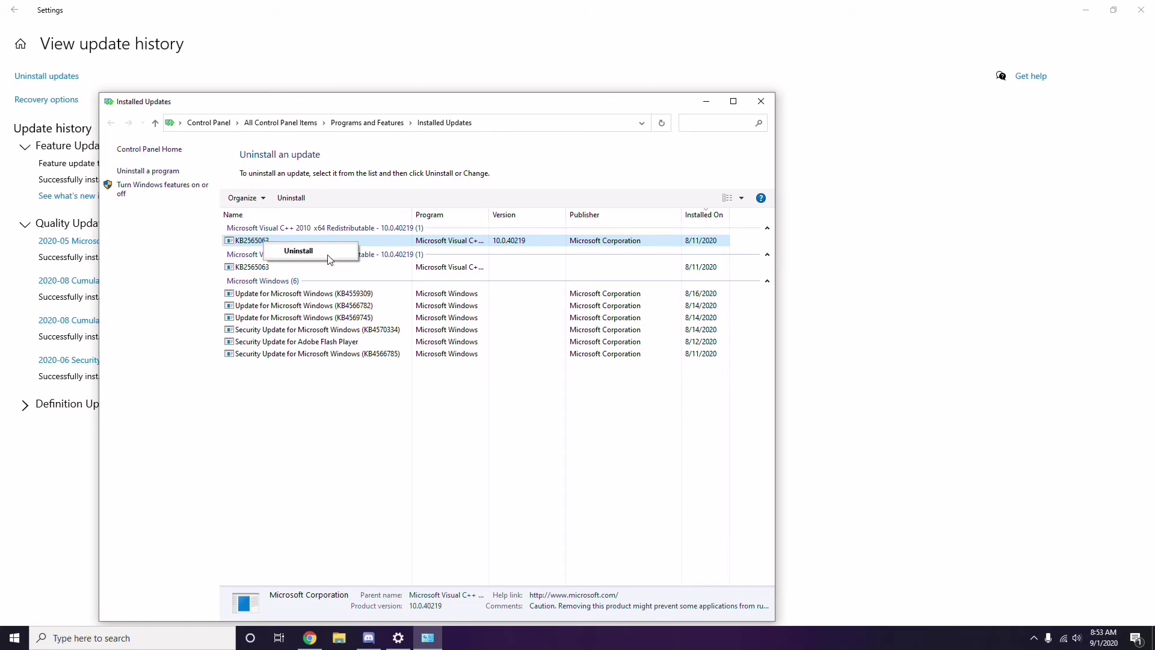
{"action": "left_click", "coordinate": [794, 235]}
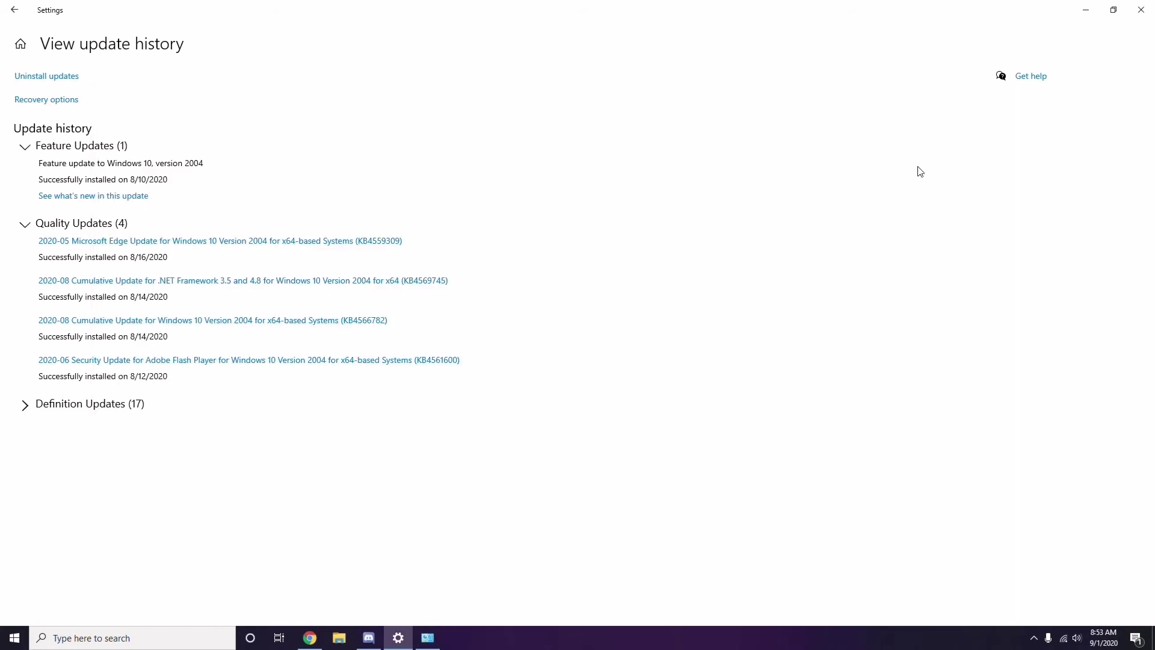
{"action": "left_click", "coordinate": [20, 16]}
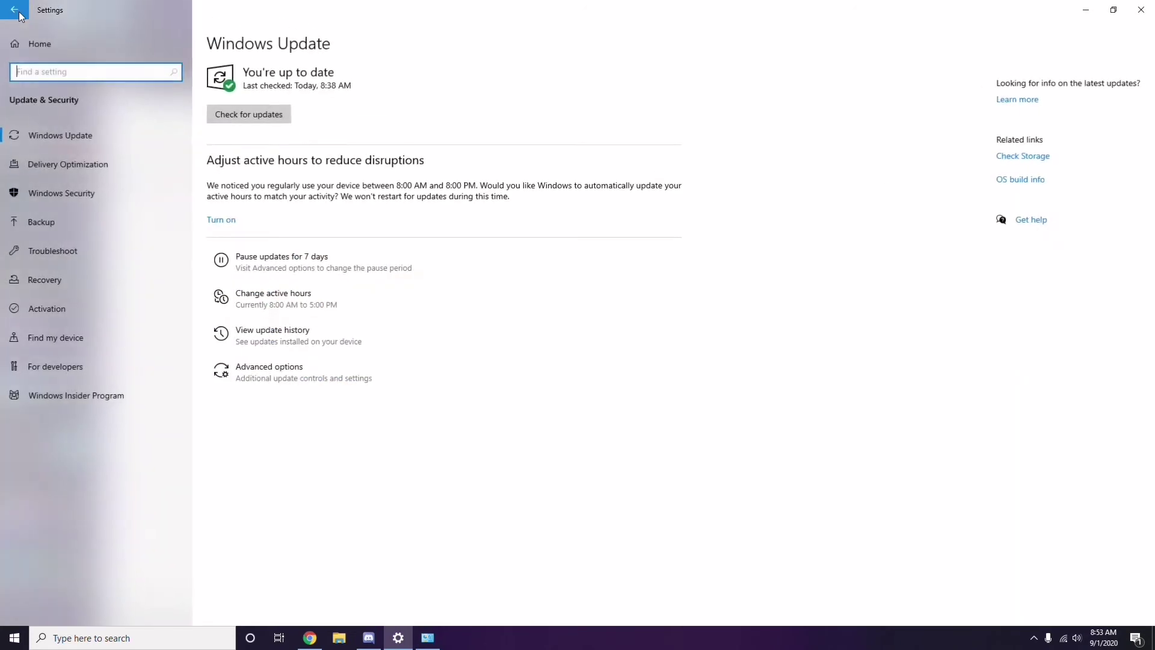
{"action": "left_click", "coordinate": [18, 12]}
{"action": "left_click", "coordinate": [1141, 10]}
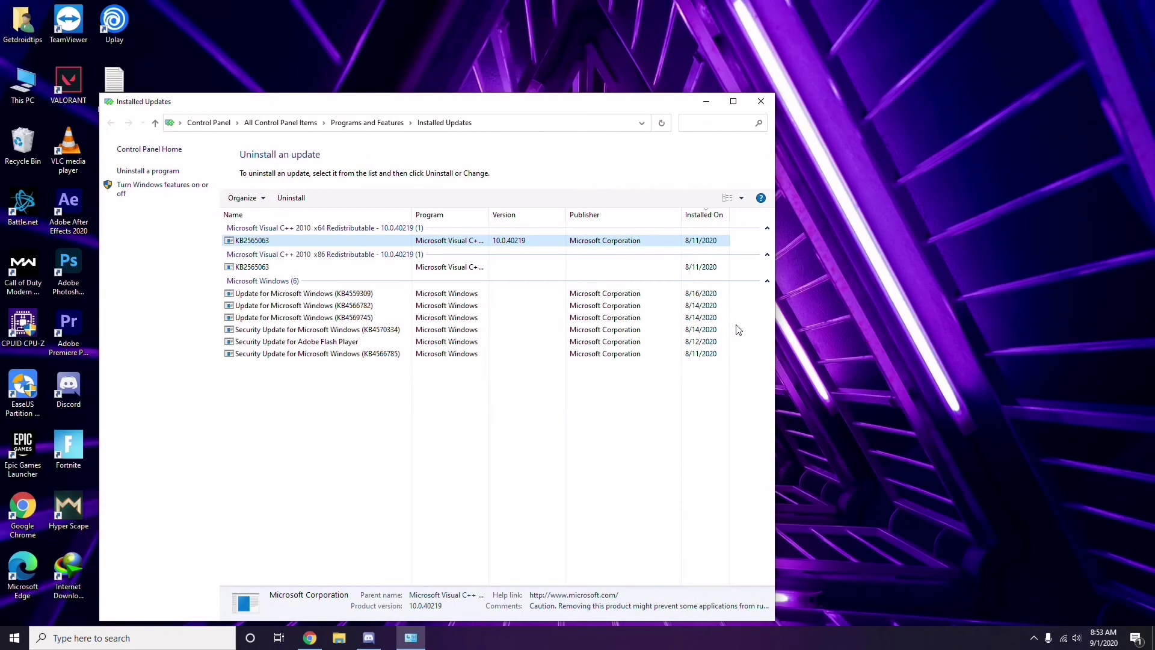
{"action": "left_click", "coordinate": [759, 102]}
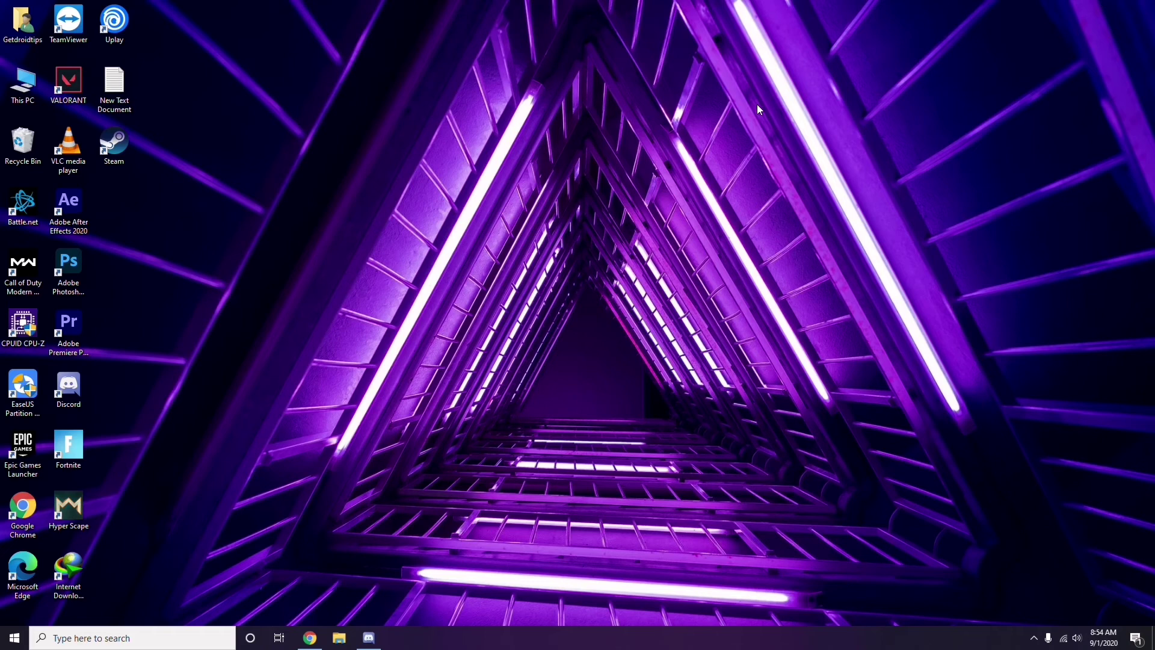
Open the user's temporary files folder by running %temp% from the Run dialog
{"action": "key", "text": "super+r"}
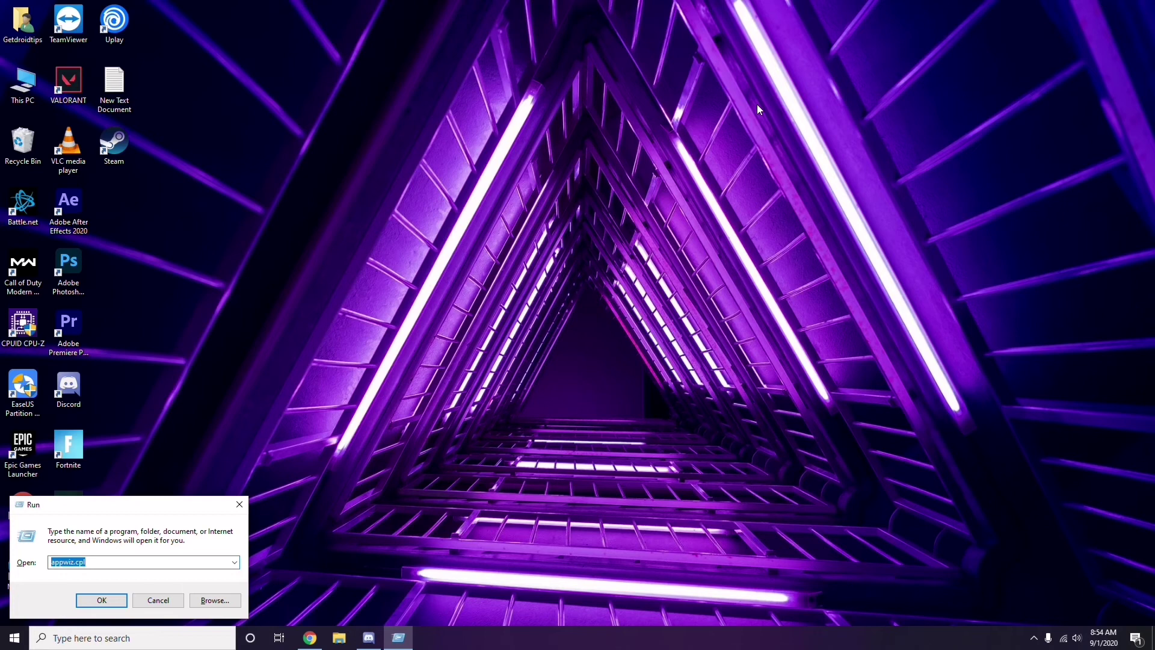
{"action": "key", "text": "BackSpace"}
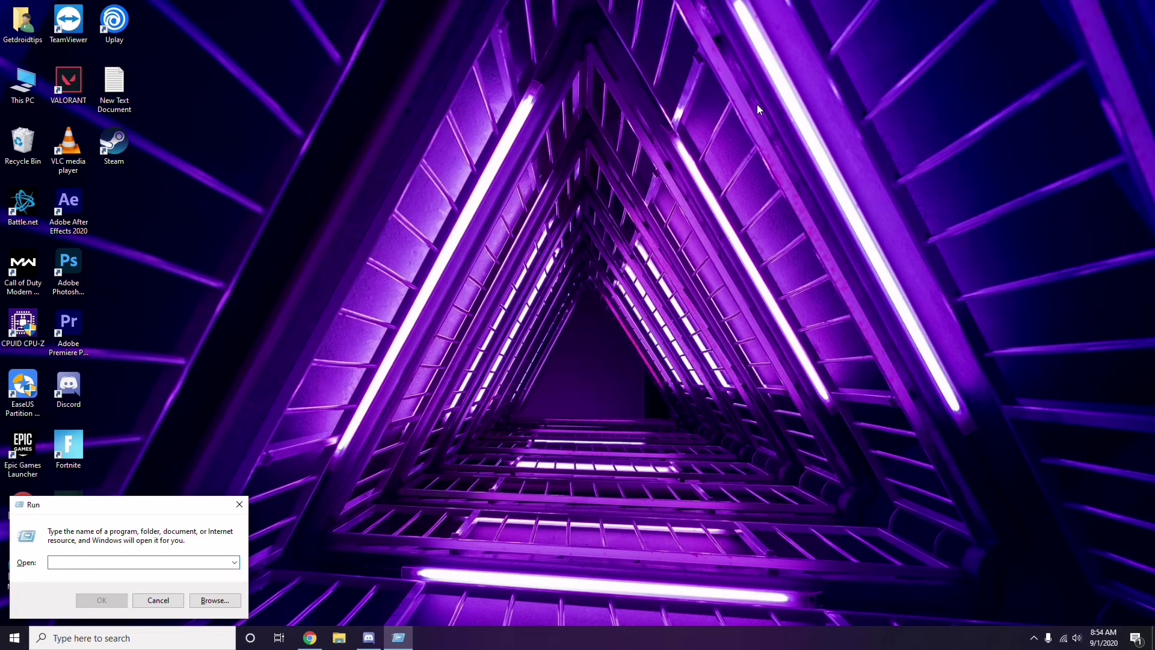
{"action": "type", "text": "5"}
{"action": "key", "text": "BackSpace"}
{"action": "type", "text": "%temp"}
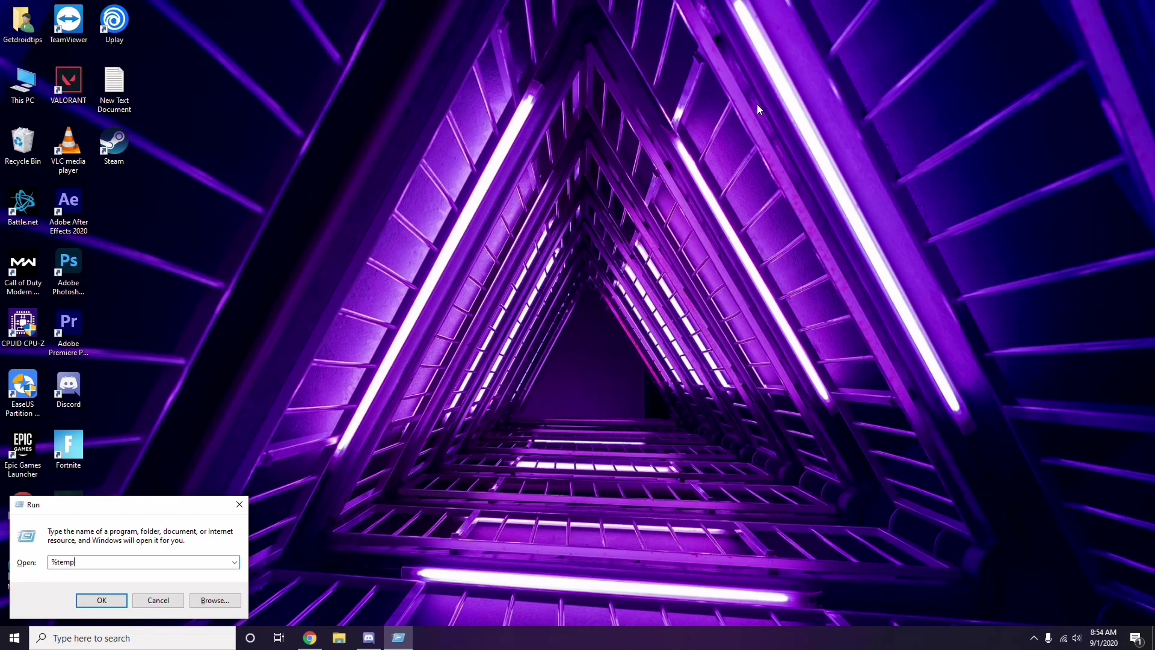
{"action": "type", "text": "%"}
{"action": "left_click", "coordinate": [102, 601]}
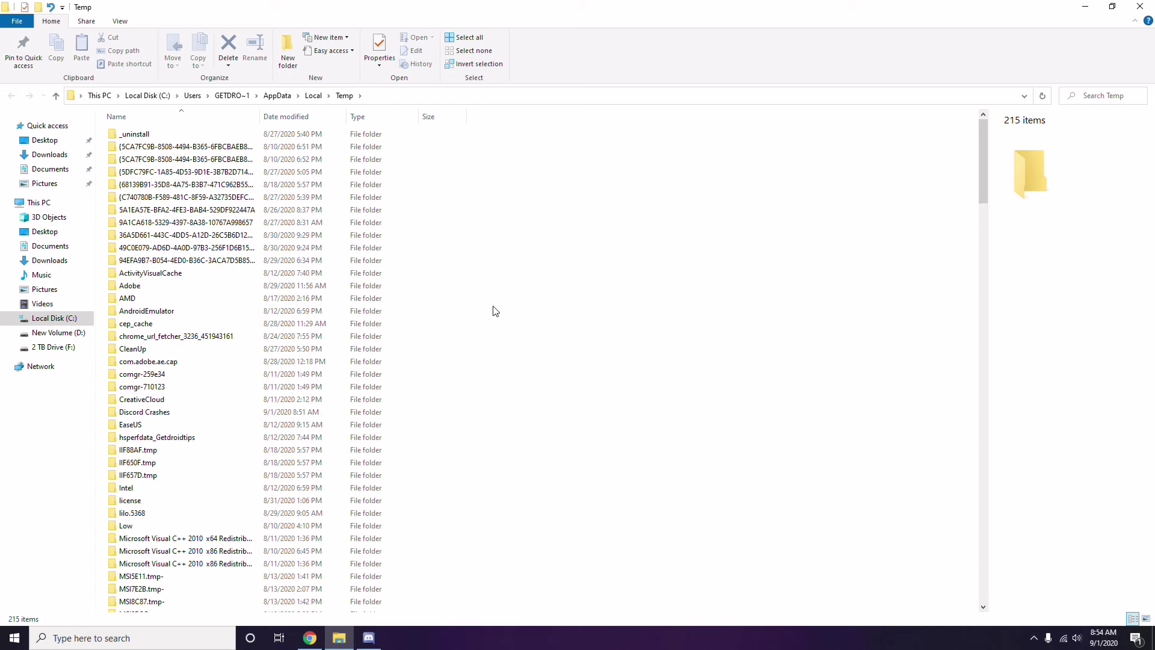
Select all items in the Temp folder, clear the selection and close the folder
{"action": "key", "text": "ctrl+a"}
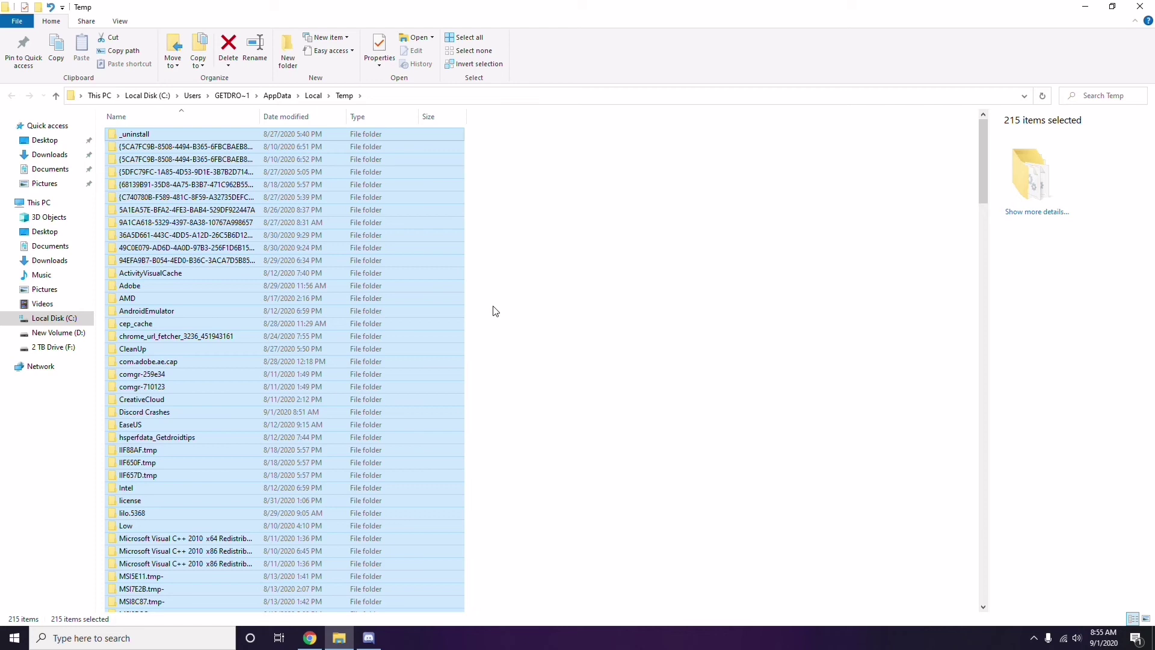
{"action": "left_click", "coordinate": [557, 307]}
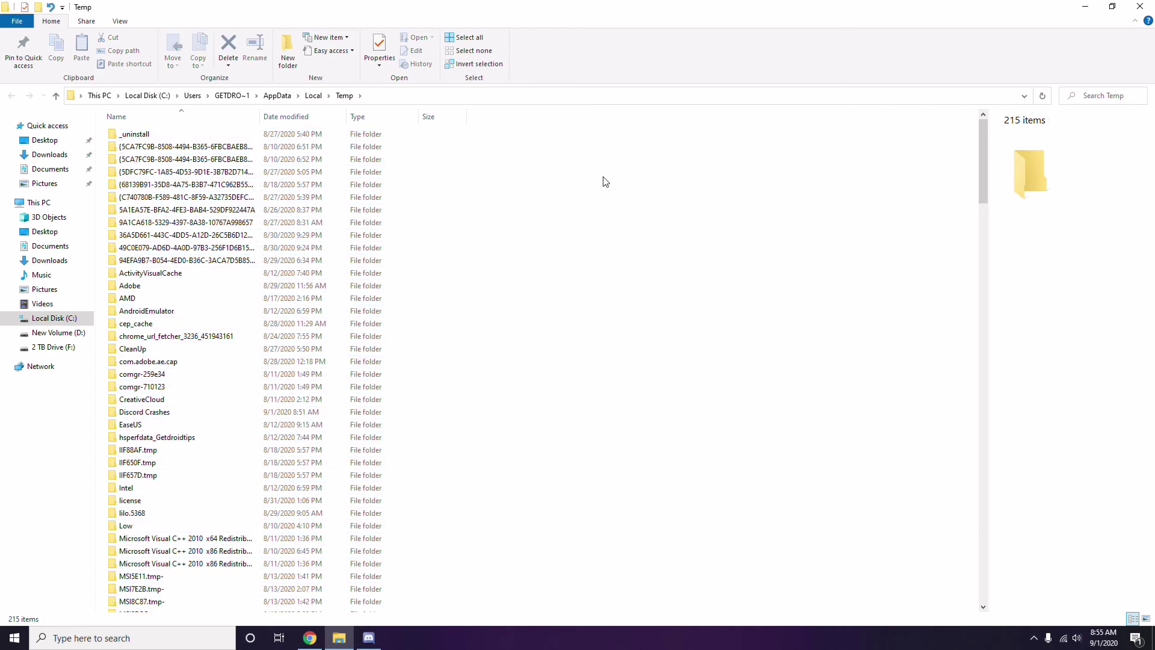
{"action": "left_click", "coordinate": [1139, 7]}
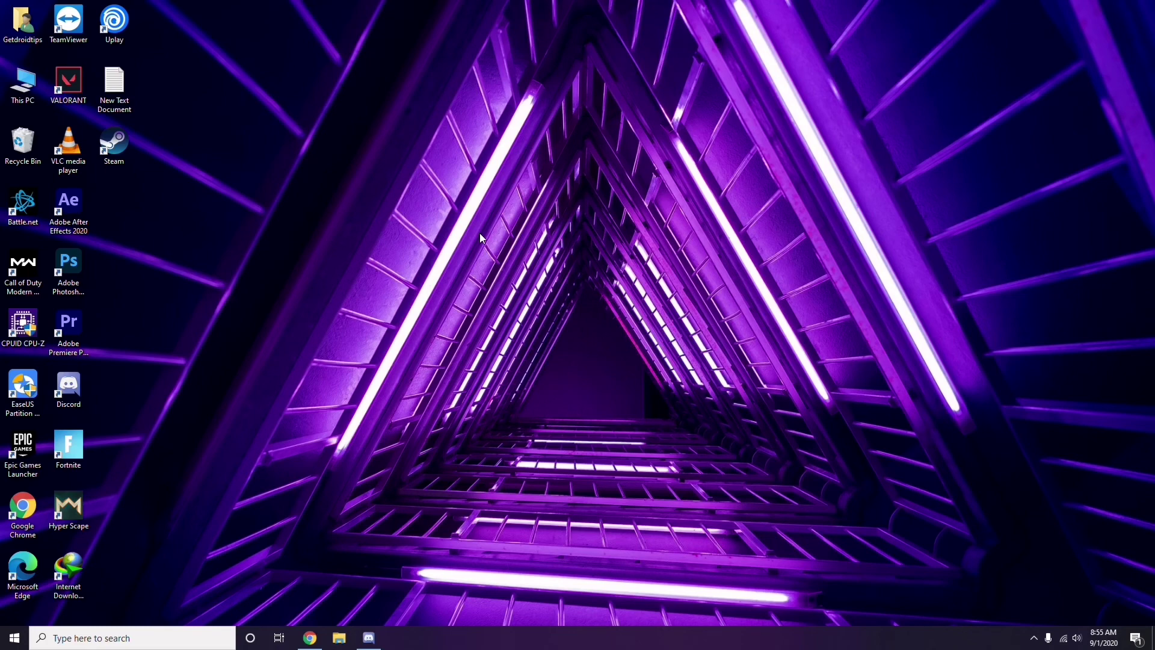
Open the AMD Radeon software, check the driver version and available update, and close it
{"action": "left_click", "coordinate": [1034, 638]}
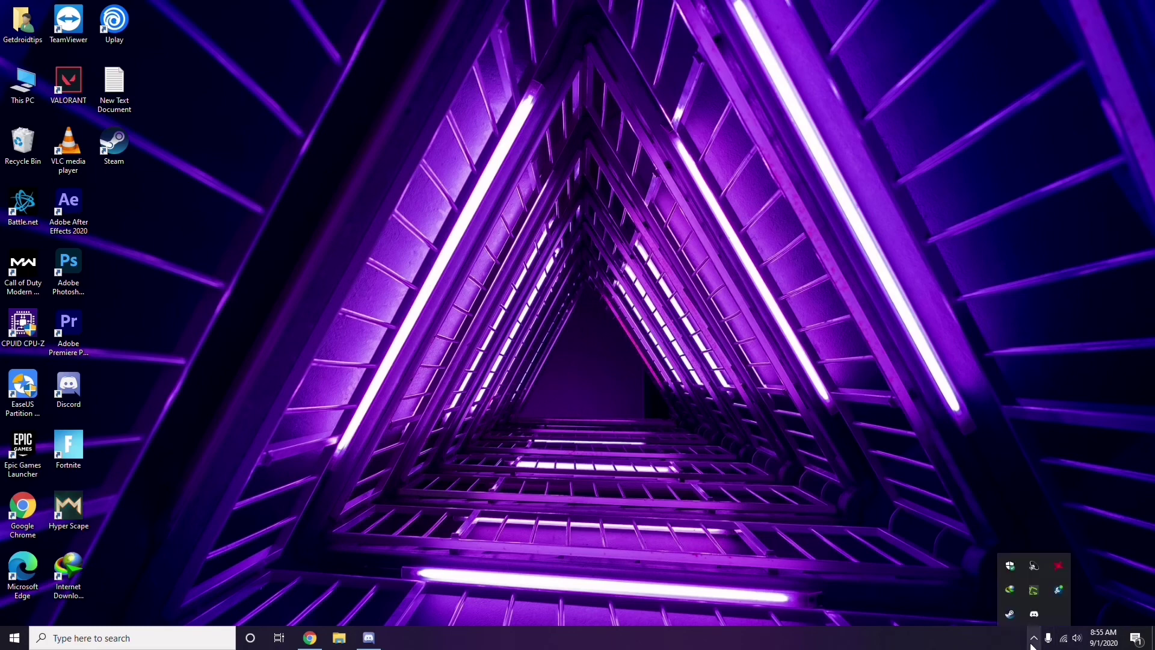
{"action": "left_click", "coordinate": [1059, 566]}
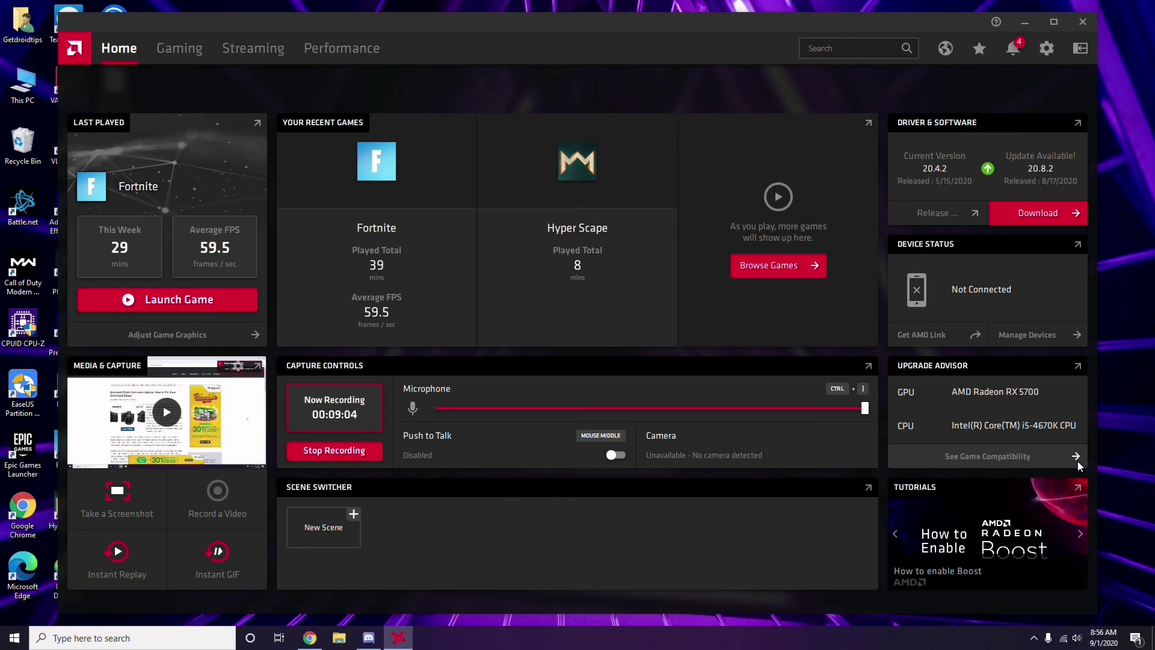
{"action": "left_click", "coordinate": [1086, 25]}
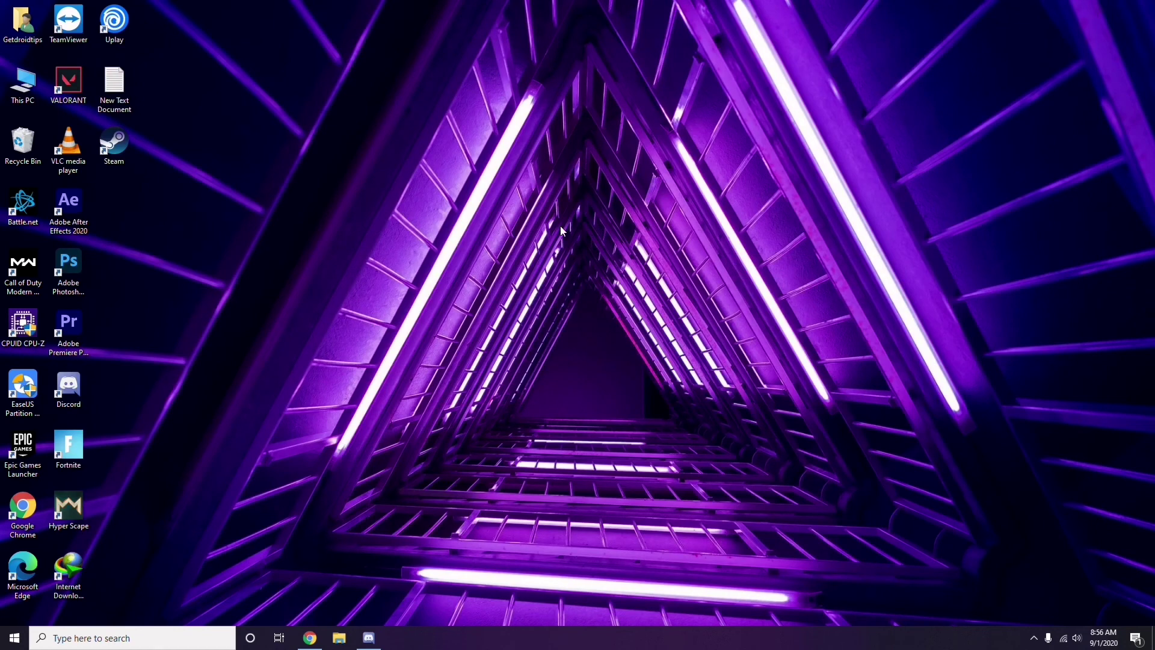
{"action": "left_click", "coordinate": [18, 639]}
{"action": "left_click", "coordinate": [520, 447]}
{"action": "right_click", "coordinate": [318, 276]}
{"action": "left_click", "coordinate": [352, 330]}
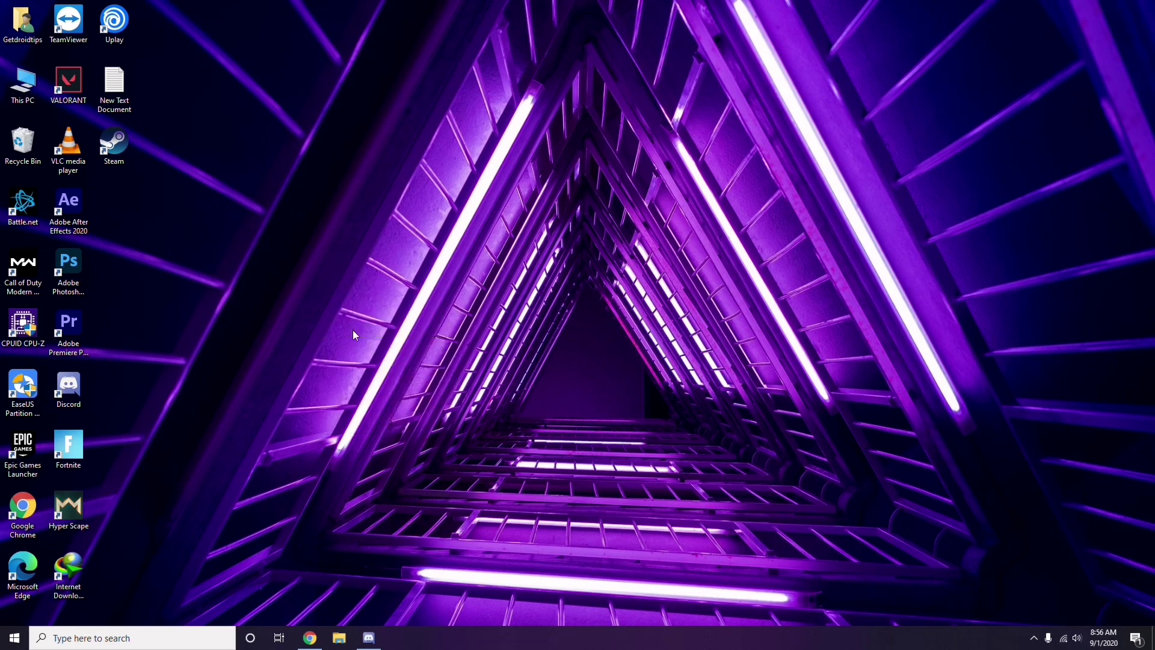